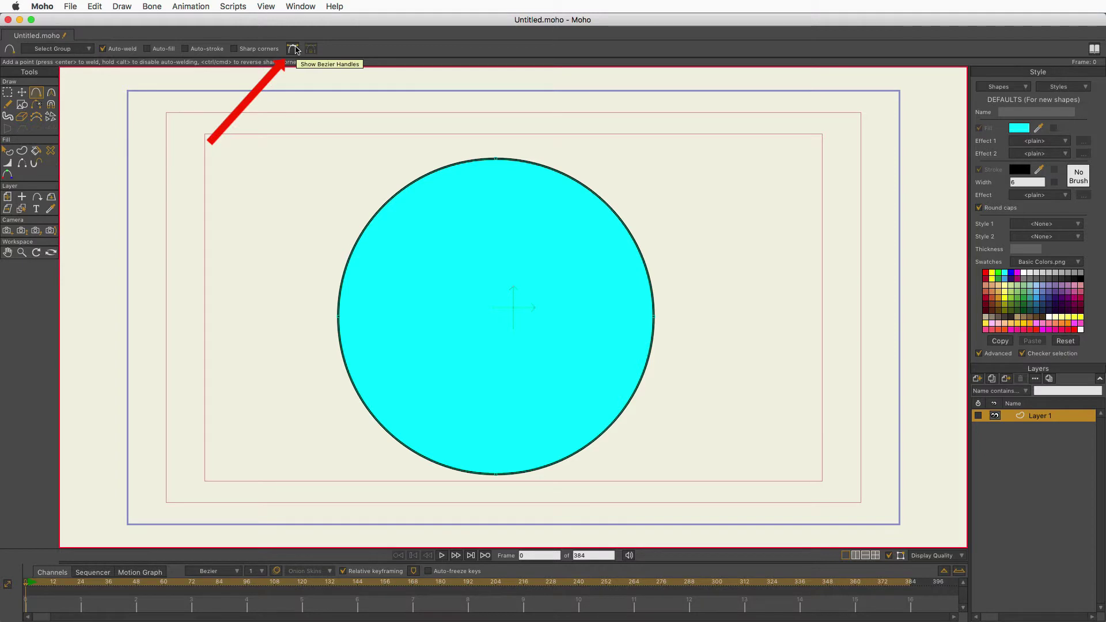
# - Show the circle's Bezier handles, try adding a point on its upper-left edge, and undo that point
pyautogui.click(294, 49)
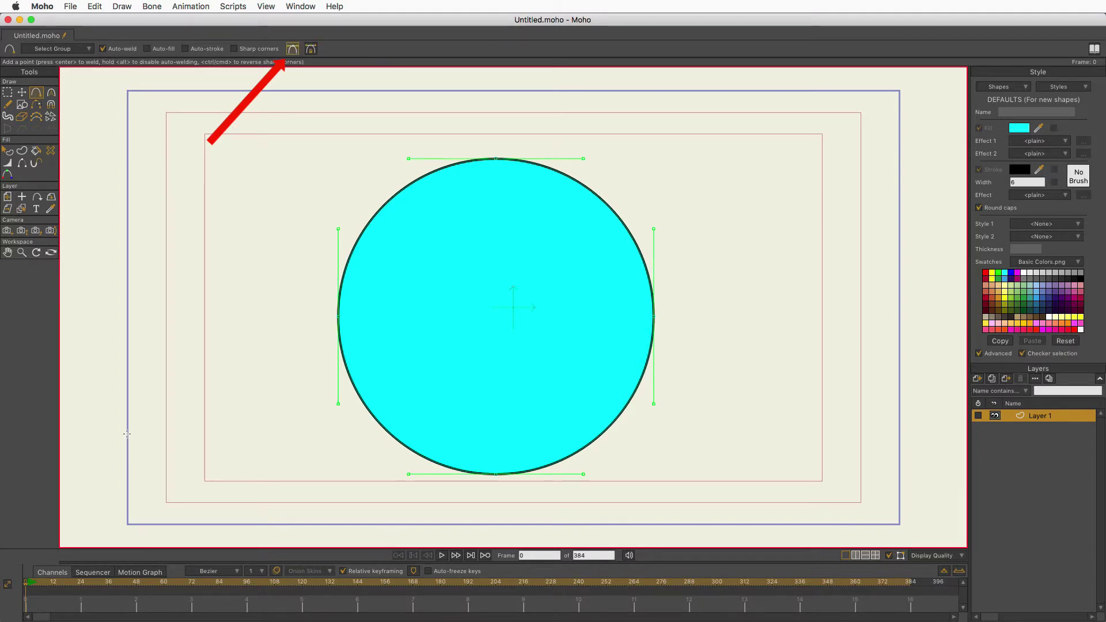
pyautogui.click(305, 49)
pyautogui.click(389, 197)
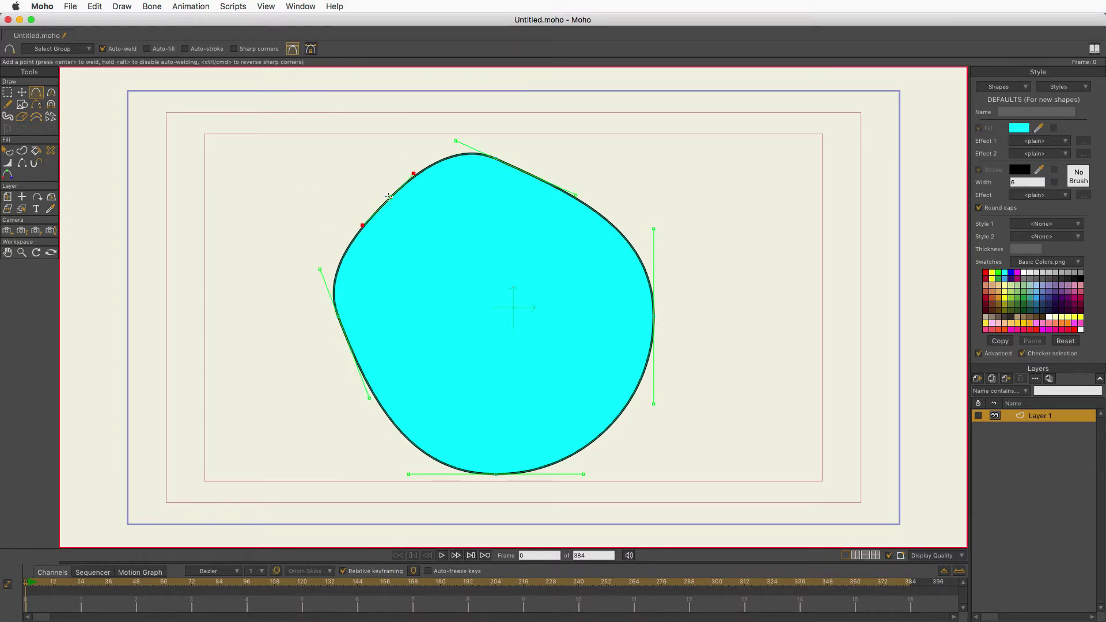
pyautogui.press('super+z')
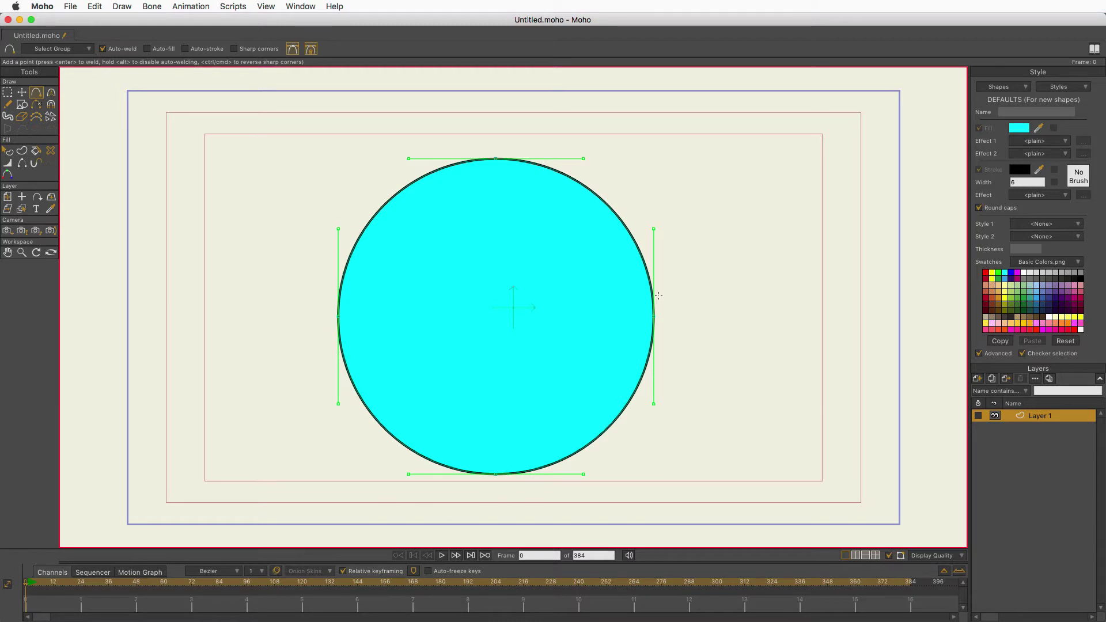
# - Add one curve-preserving point midway along each of the circle's four quadrants
pyautogui.click(385, 204)
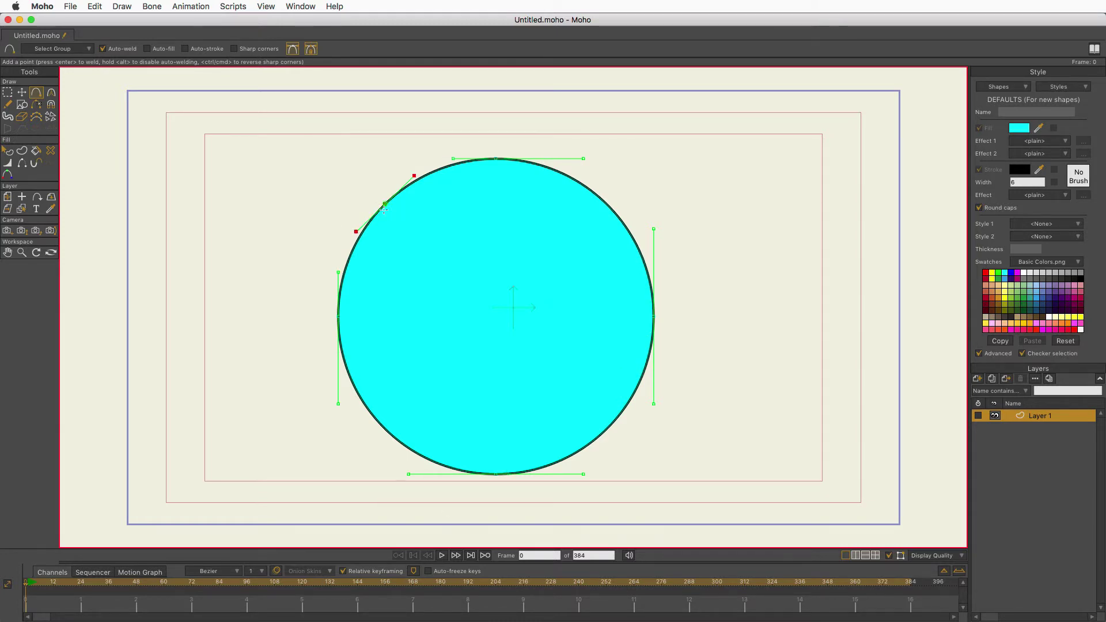
pyautogui.click(382, 425)
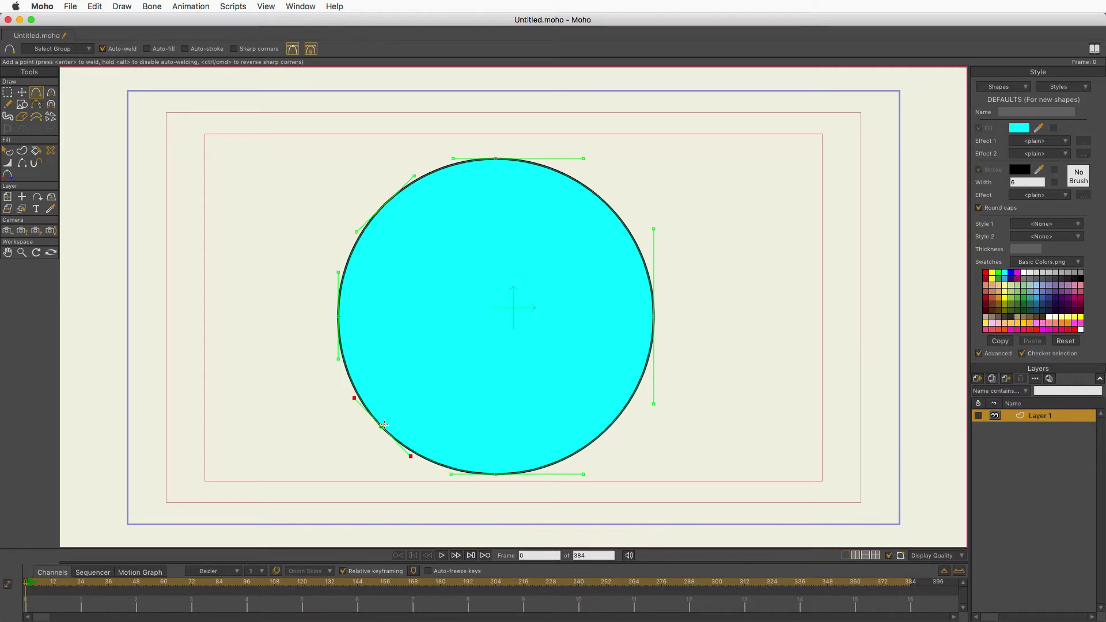
pyautogui.click(606, 204)
pyautogui.click(626, 405)
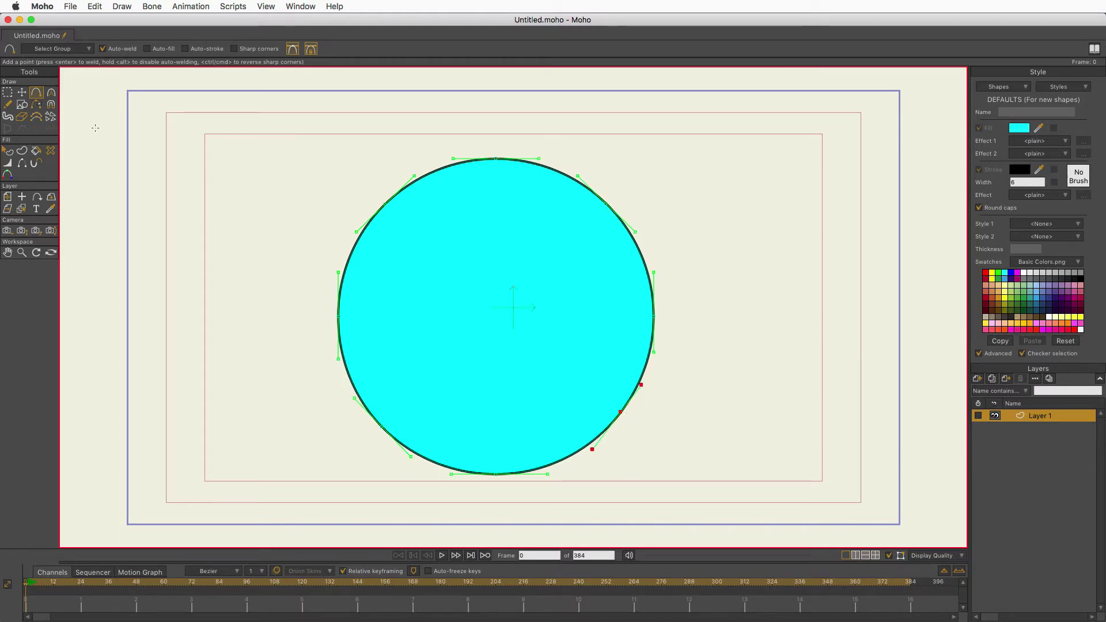
# - Try pulling the circle's lower-right, upper-right and upper-left points outward with Transform Points, undoing each move
pyautogui.click(21, 92)
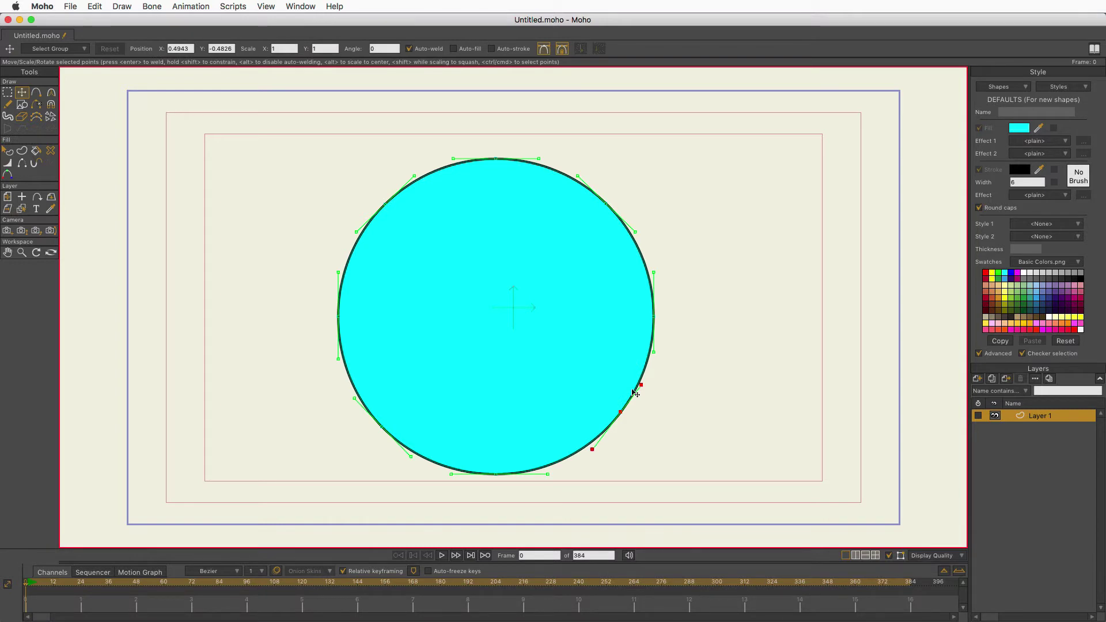
pyautogui.moveTo(620, 413); pyautogui.dragTo(704, 442)
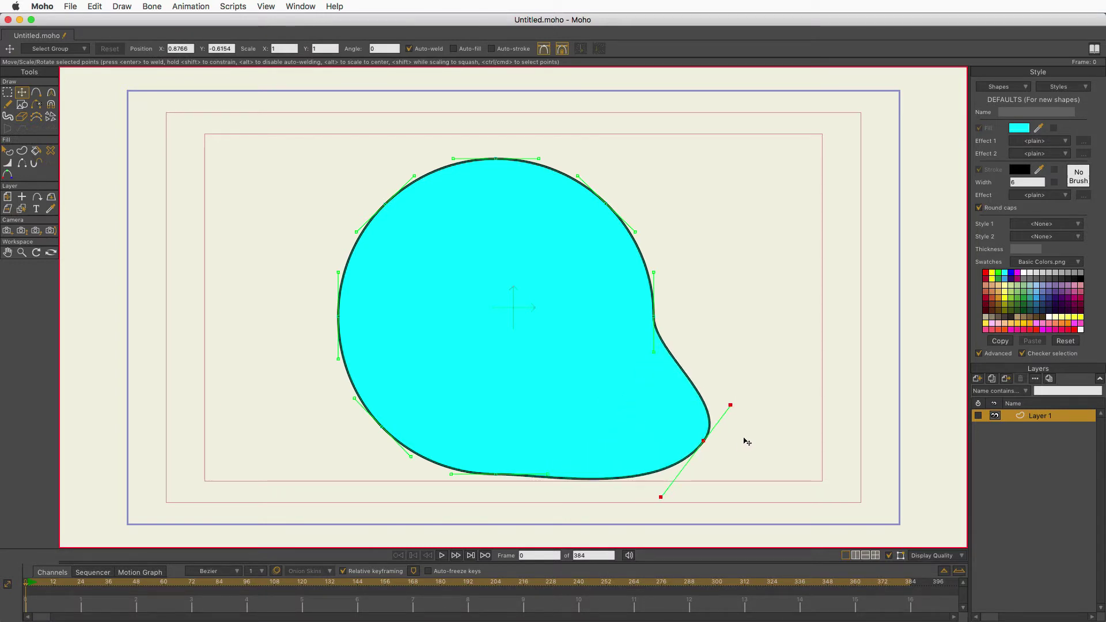
pyautogui.press('super+z')
pyautogui.moveTo(607, 205); pyautogui.dragTo(722, 204)
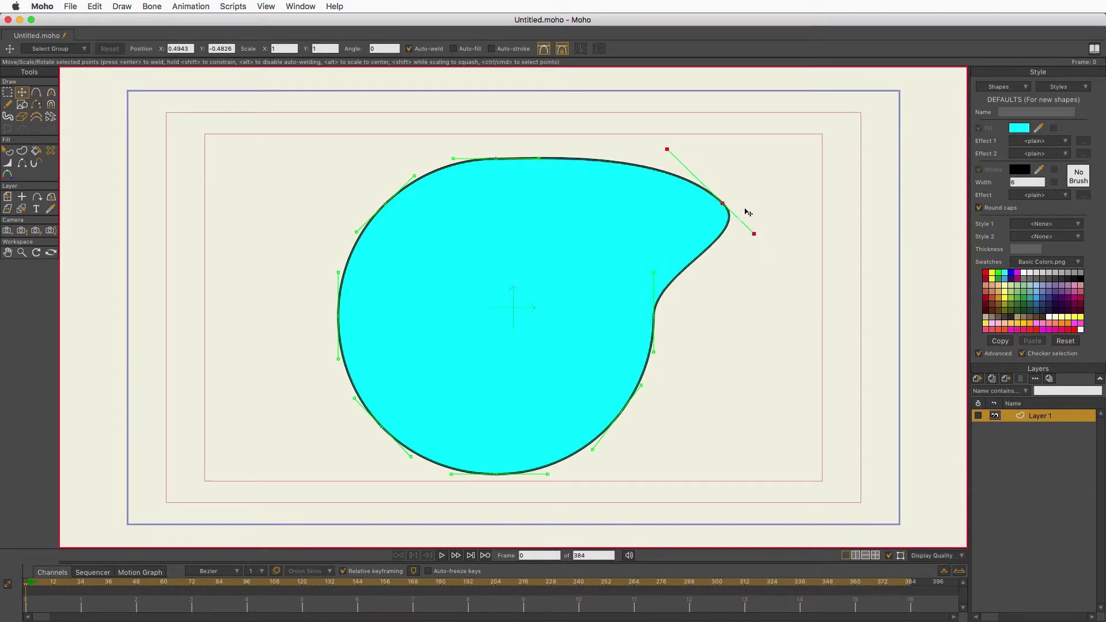
pyautogui.press('super+z')
pyautogui.moveTo(387, 203); pyautogui.dragTo(327, 130)
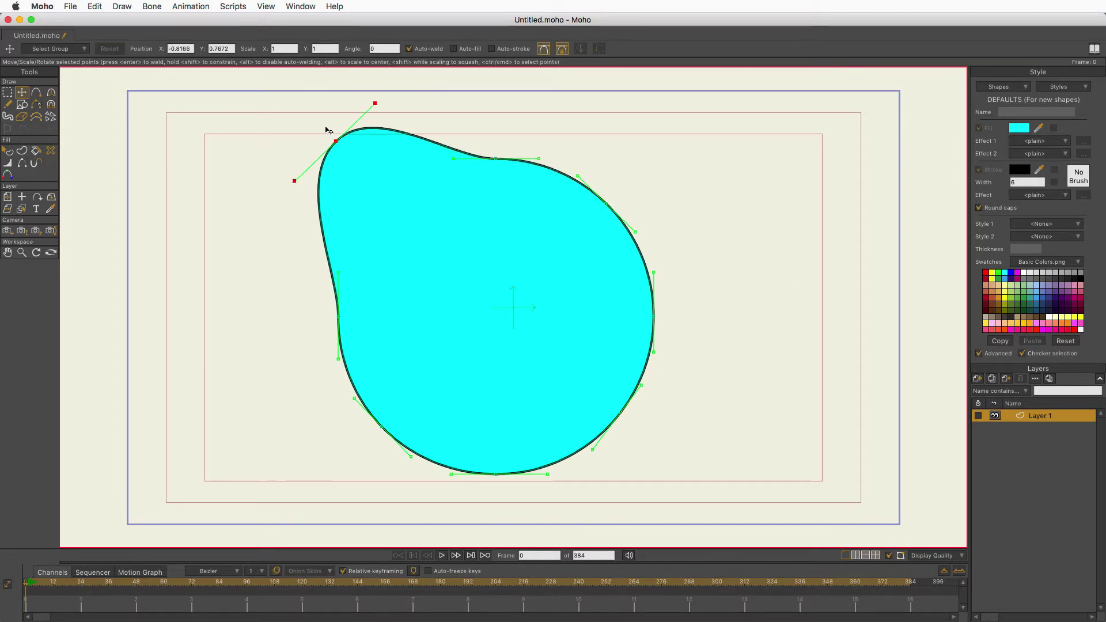
pyautogui.press('super+z')
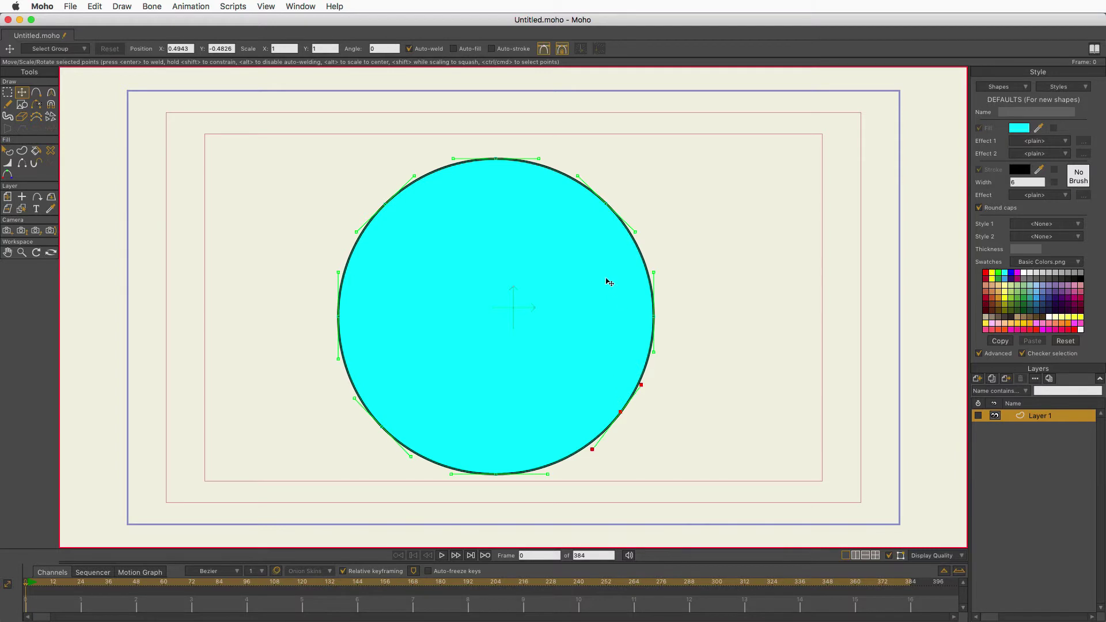
# - Hide the Bezier handles on the circle
pyautogui.click(545, 49)
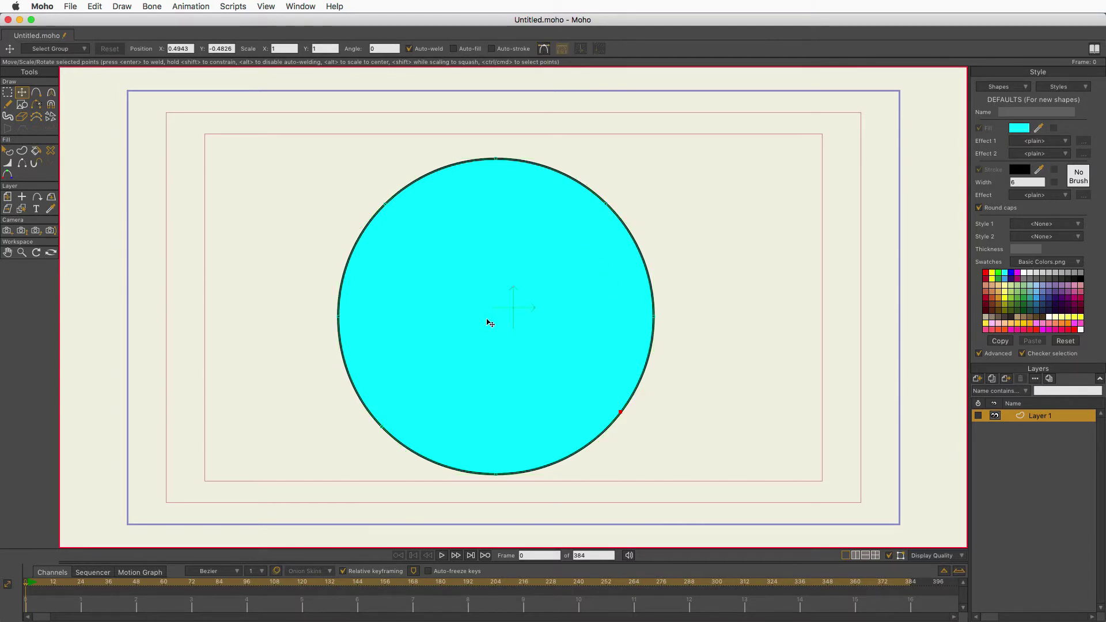
pyautogui.click(562, 49)
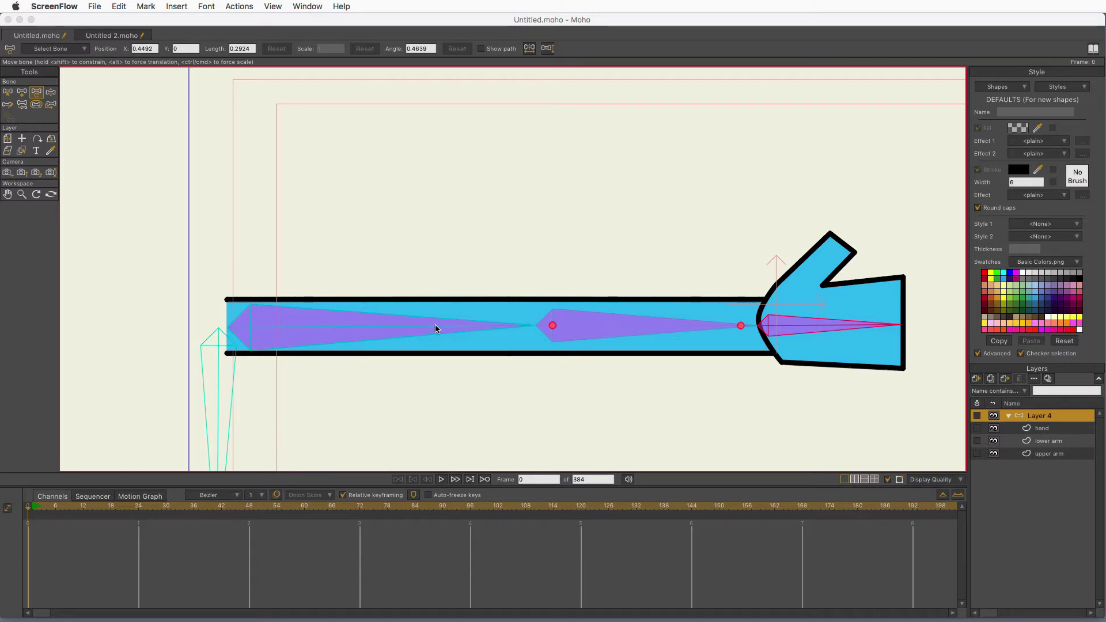
# - Test how the arm bends at the elbow by pulling the lower arm bone downward with Manipulate Bones
pyautogui.click(51, 92)
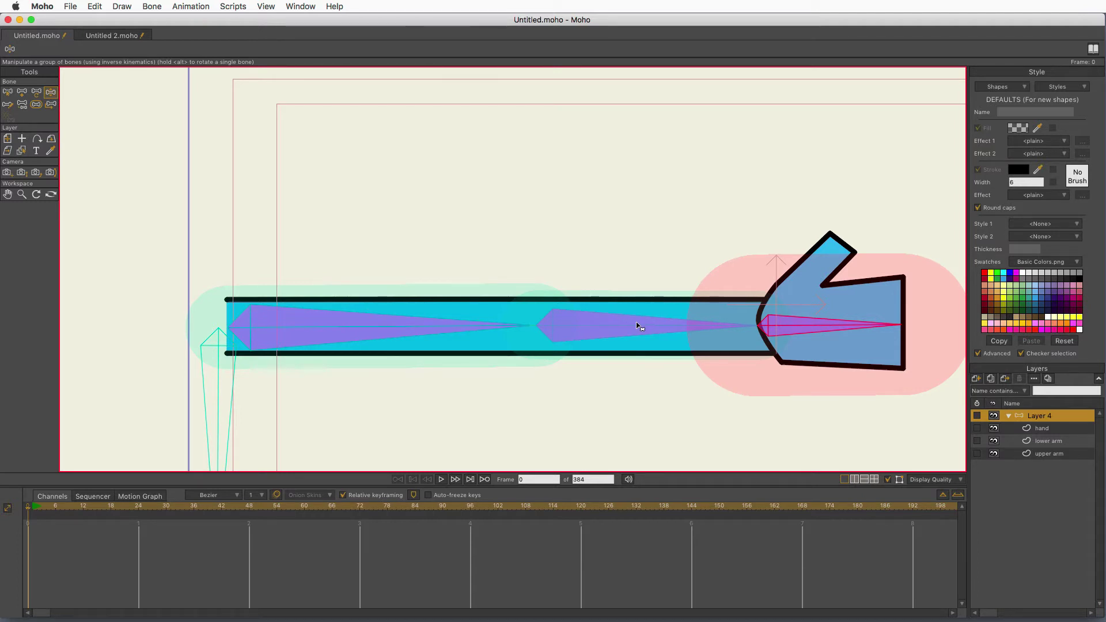
pyautogui.moveTo(669, 333); pyautogui.dragTo(742, 385)
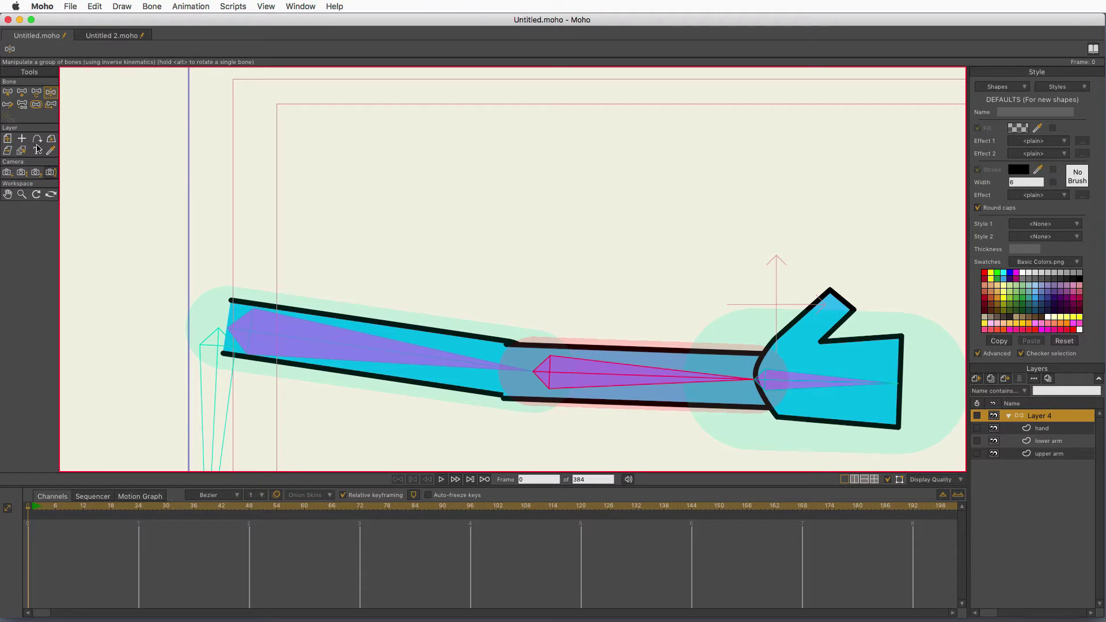
pyautogui.click(8, 92)
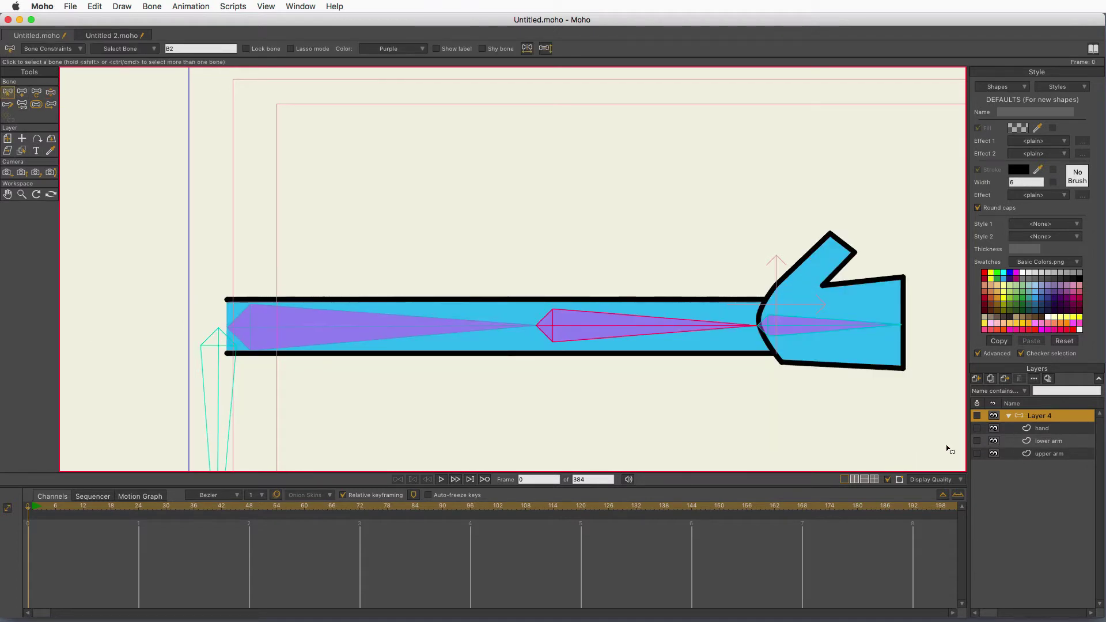
# - Switch the upper arm layer's visibility off and on, and hide the lower arm layer
pyautogui.click(993, 454)
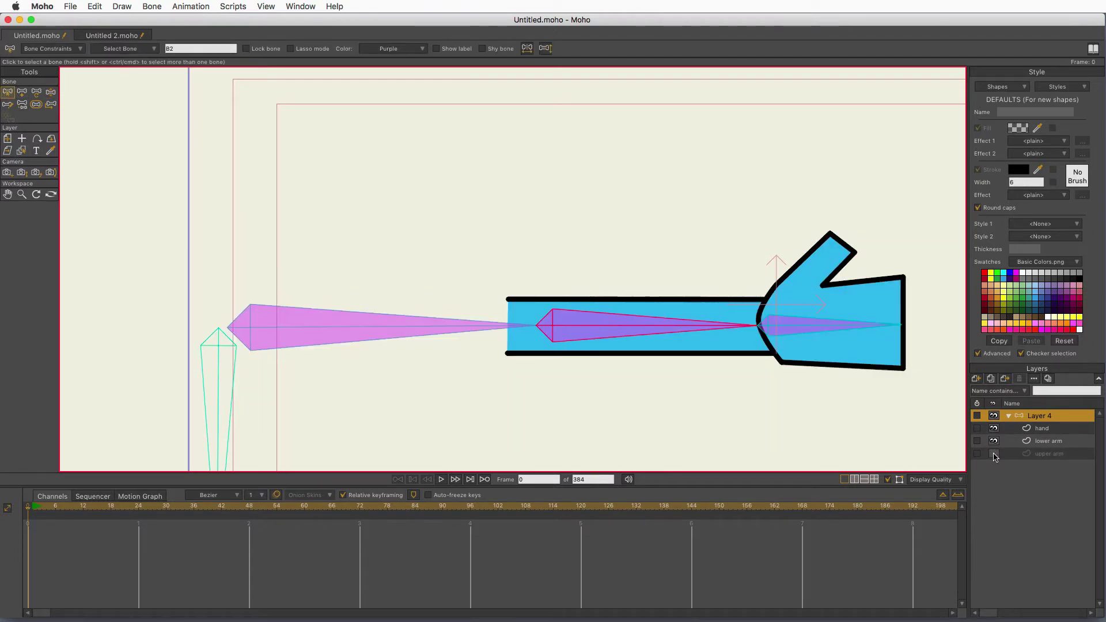
pyautogui.click(994, 454)
pyautogui.click(994, 440)
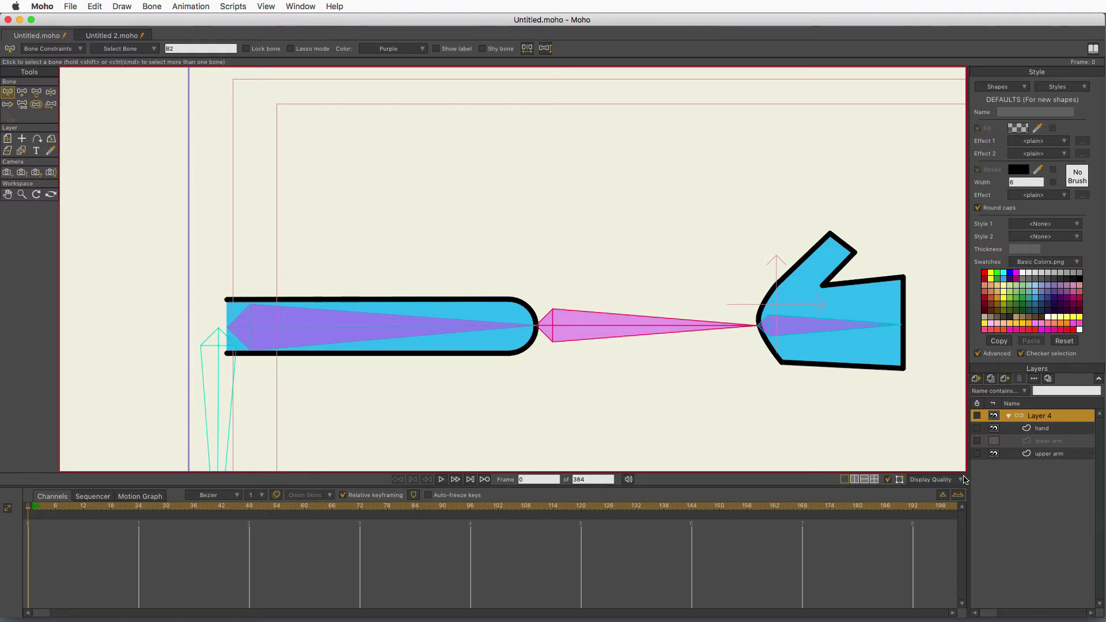
# - Select the two edge points before the rounded elbow end on the upper arm layer, and return to the bone layer
pyautogui.click(1031, 454)
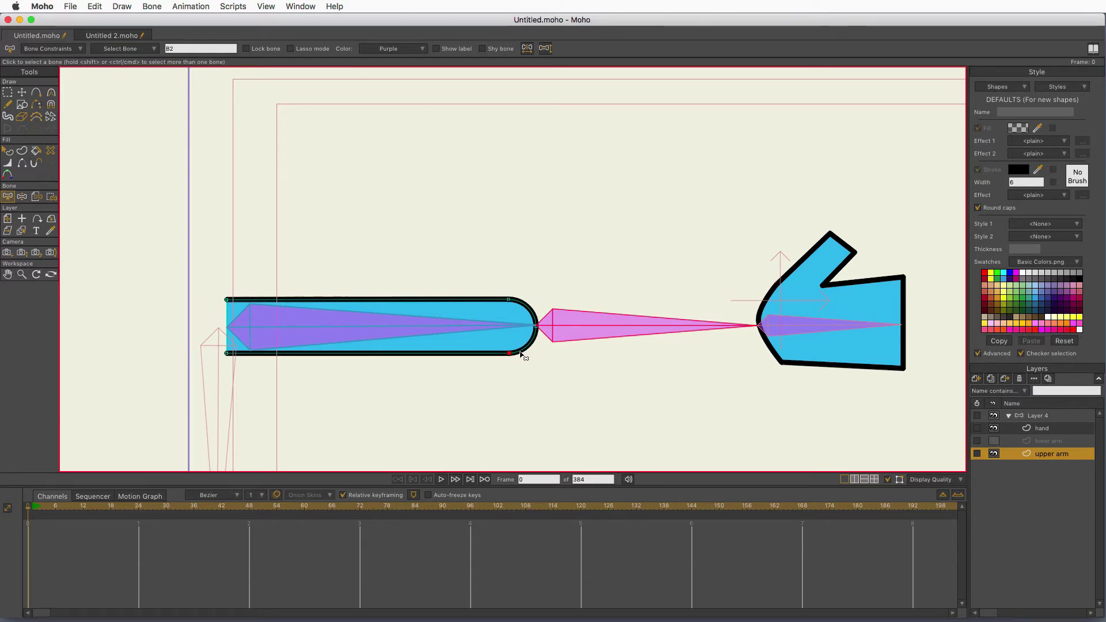
pyautogui.click(7, 92)
pyautogui.moveTo(492, 260)
pyautogui.mouseDown()
pyautogui.moveTo(544, 383)
pyautogui.moveTo(488, 266)
pyautogui.moveTo(564, 306)
pyautogui.mouseUp()
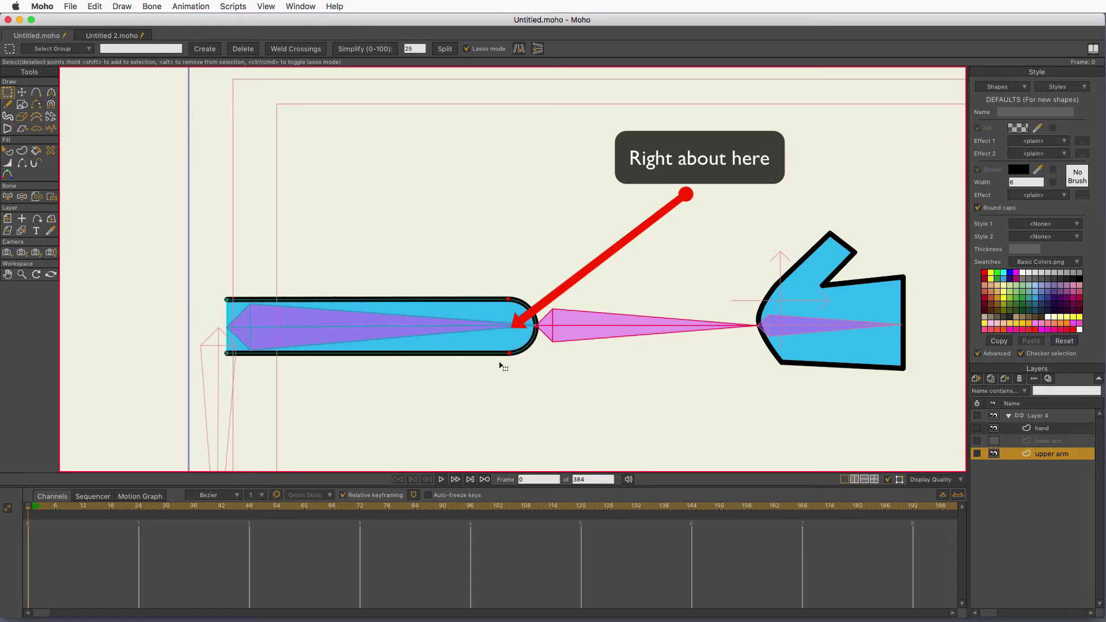
pyautogui.click(1036, 415)
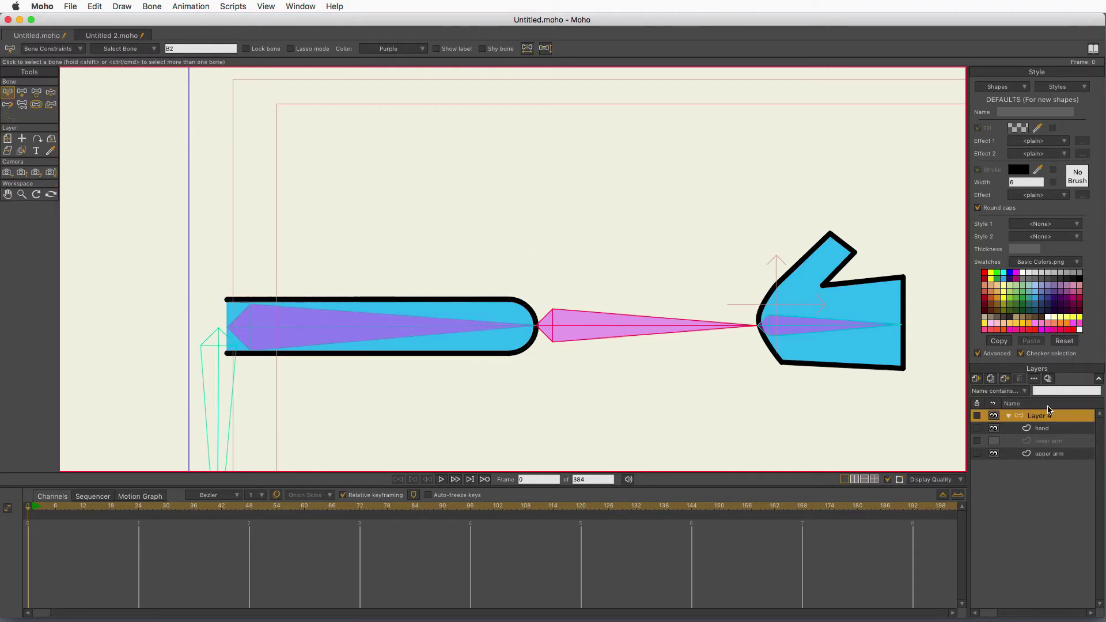
# - Enable the Paths display detail in the upper arm layer's quick settings
pyautogui.click(1031, 454)
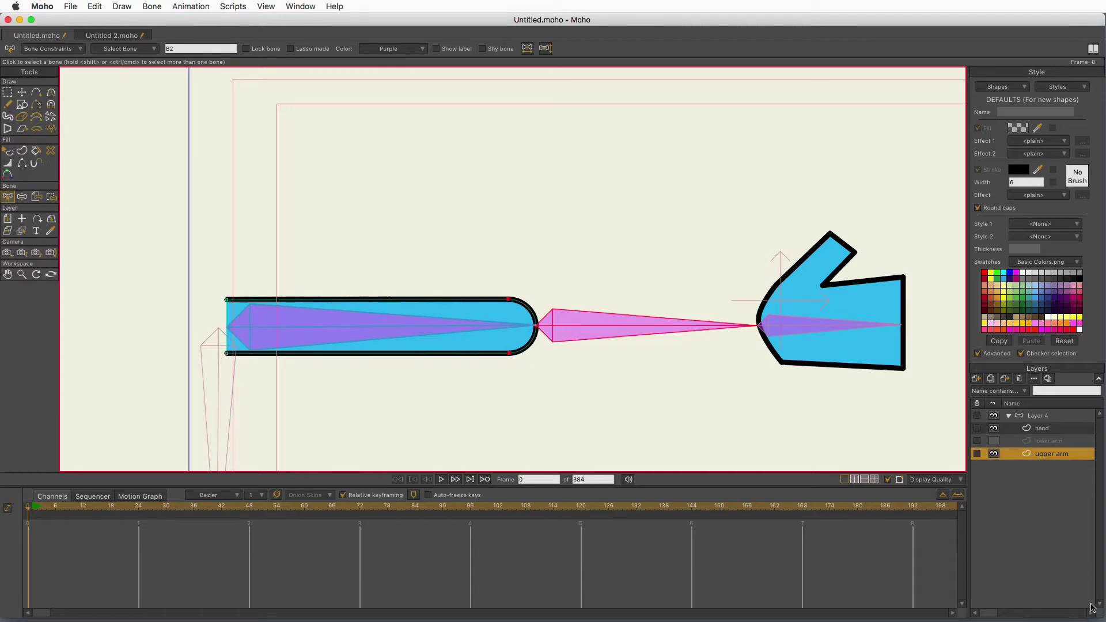
pyautogui.moveTo(1101, 613); pyautogui.dragTo(878, 507)
pyautogui.moveTo(862, 460); pyautogui.dragTo(756, 466)
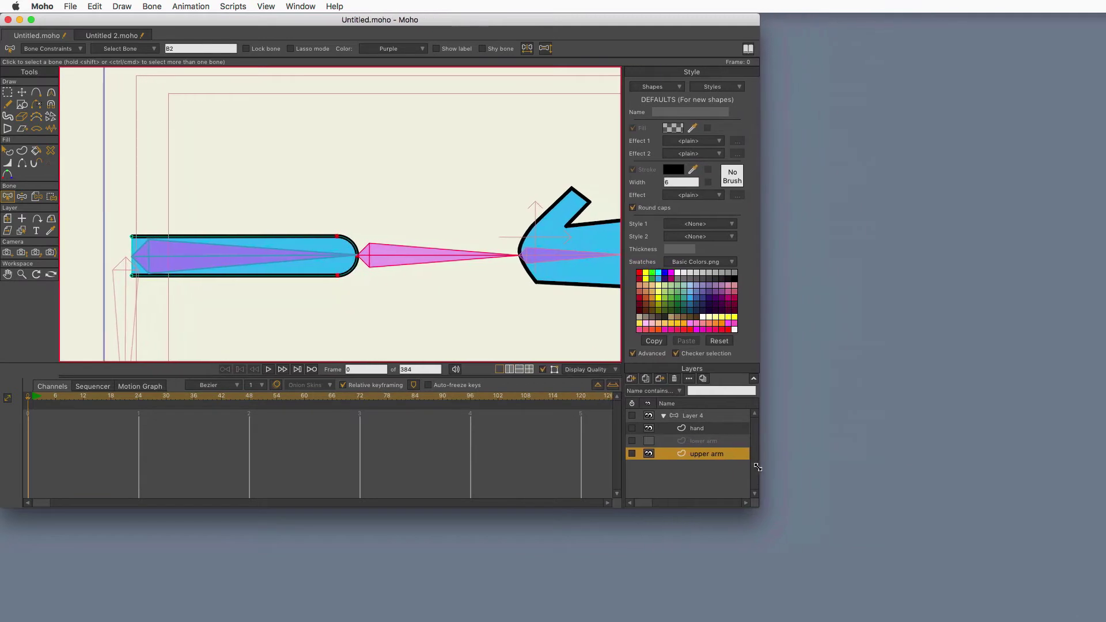
pyautogui.rightClick(701, 455)
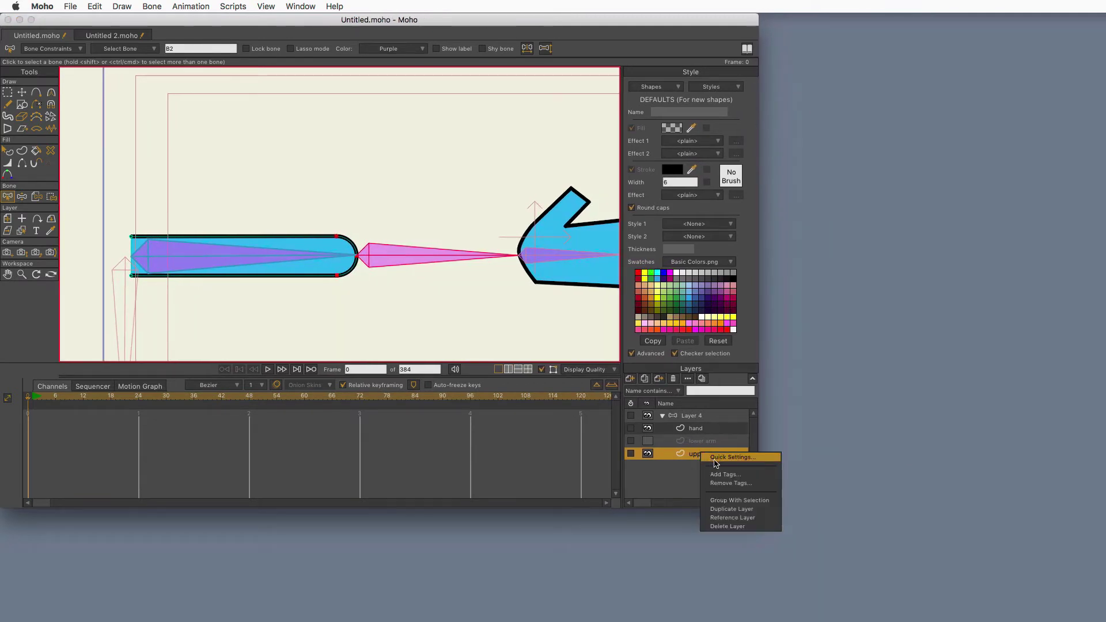
pyautogui.click(715, 461)
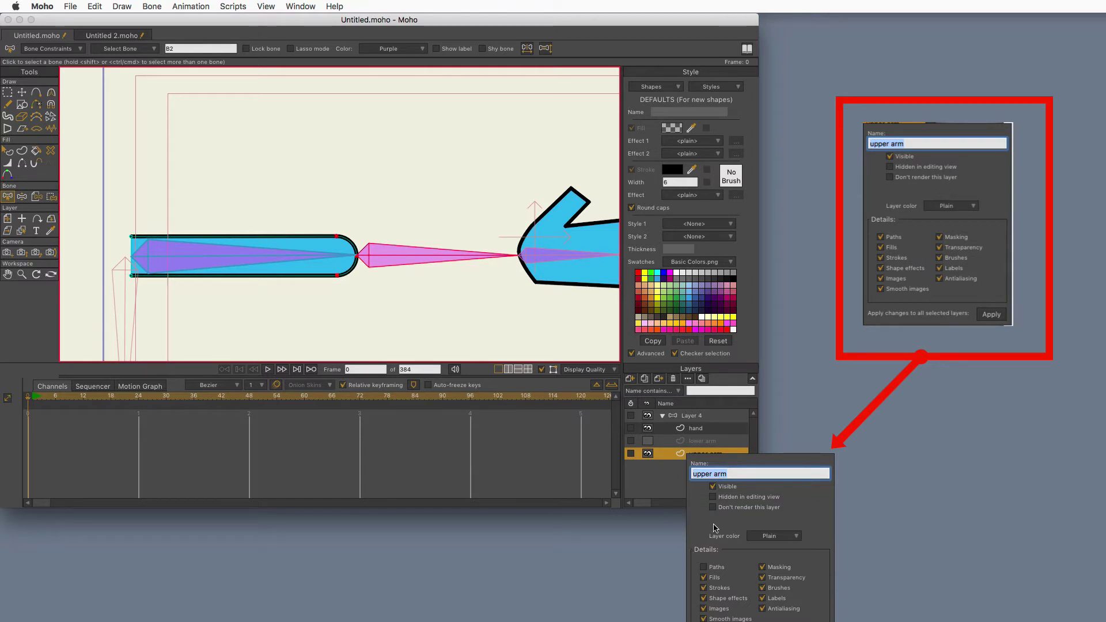
pyautogui.click(703, 567)
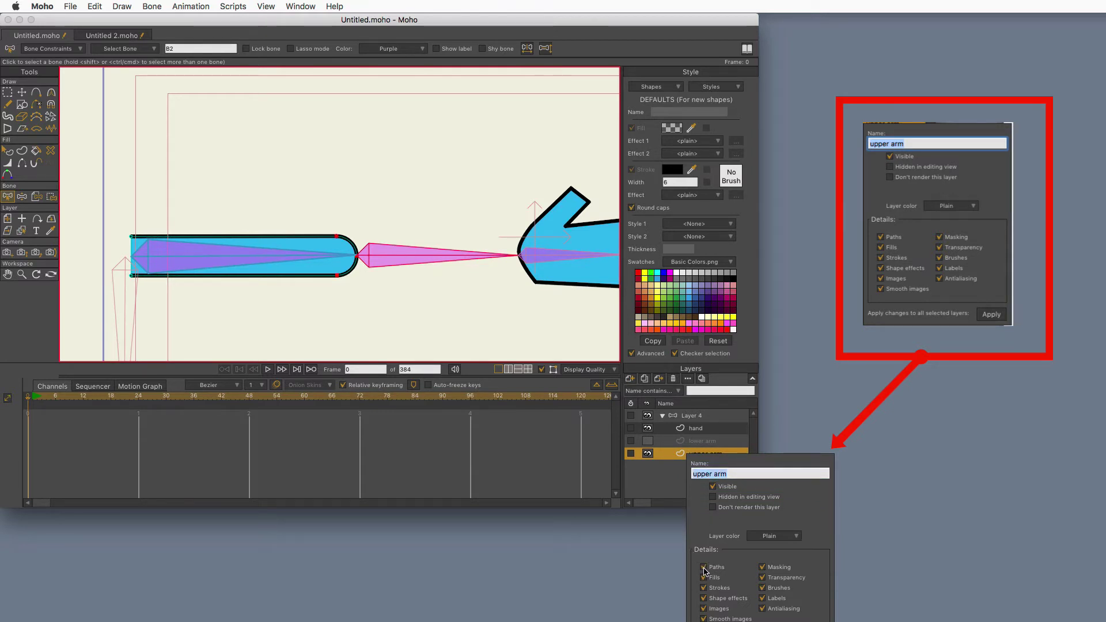
pyautogui.click(655, 483)
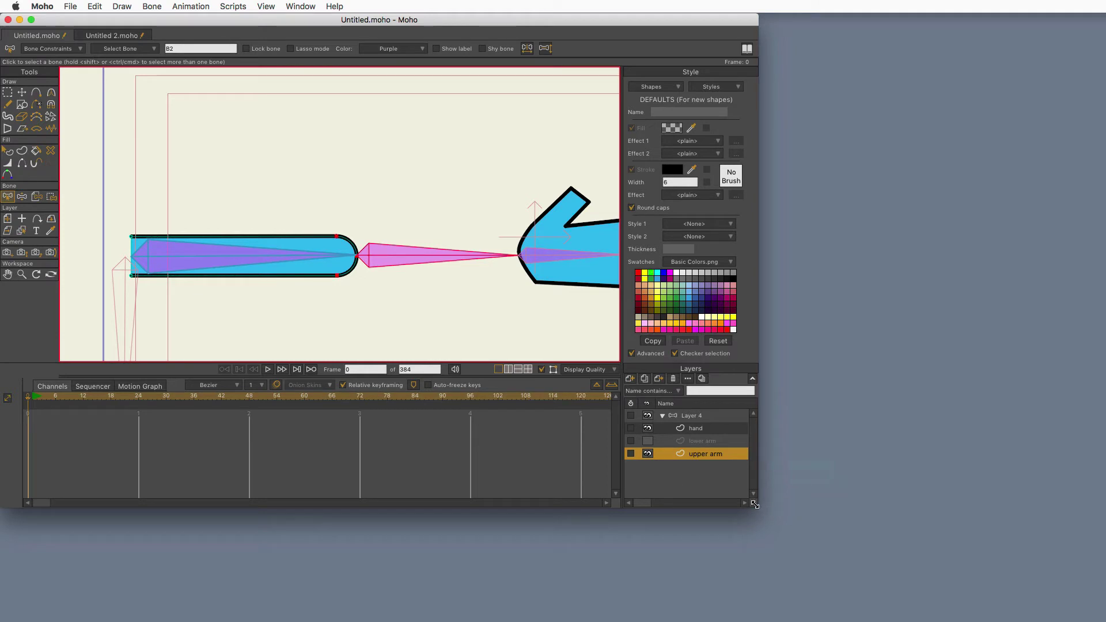
pyautogui.moveTo(764, 510); pyautogui.dragTo(1039, 598)
pyautogui.moveTo(1070, 608); pyautogui.dragTo(1100, 613)
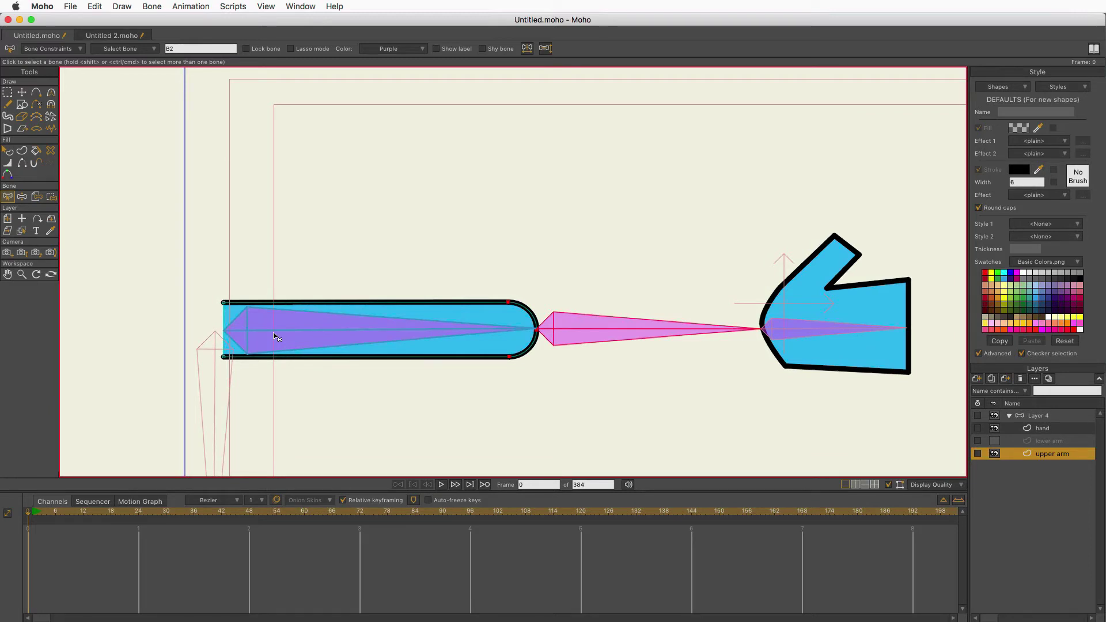
# - Shorten the upper arm bone to about 0.57 with Transform Bone, placing its tip midway between the two elbow points
pyautogui.click(1040, 416)
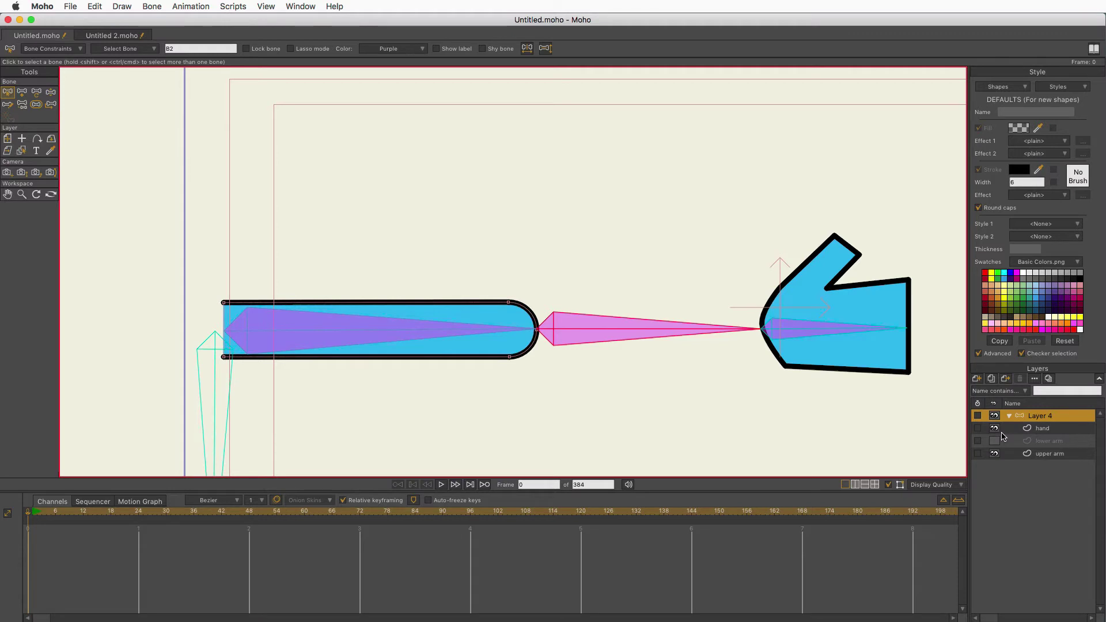
pyautogui.click(37, 92)
pyautogui.click(514, 332)
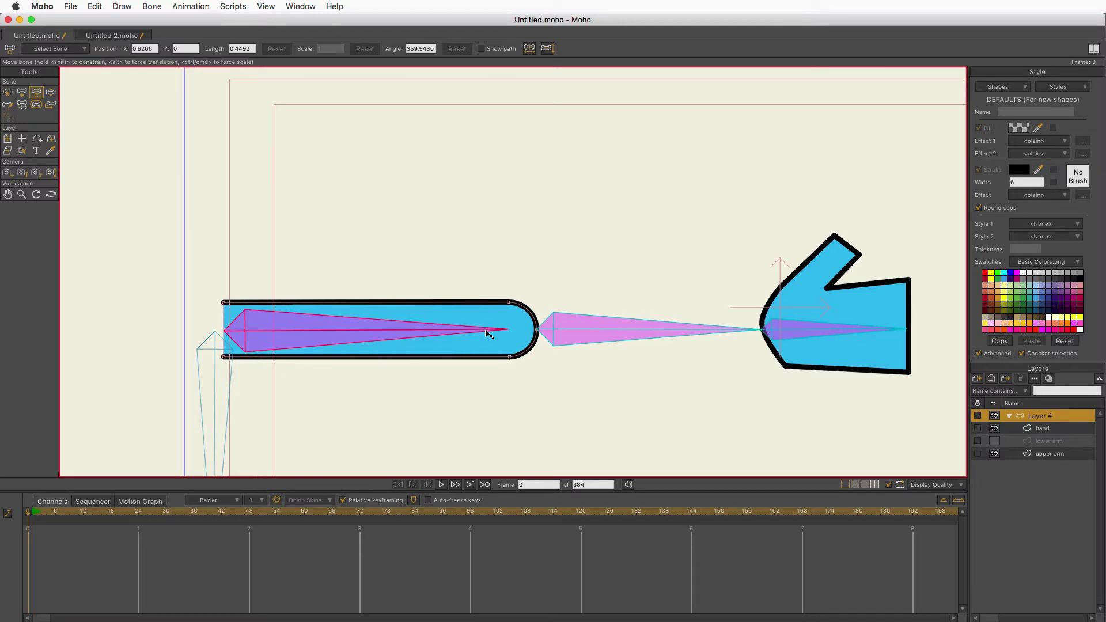
pyautogui.click(489, 333)
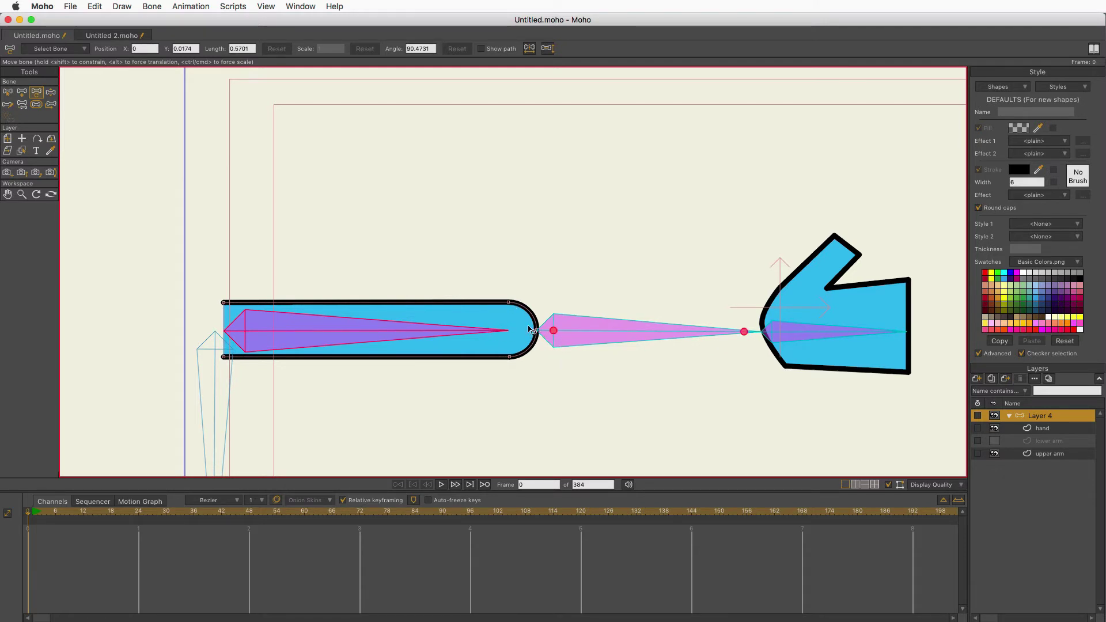
# - Move the lower arm bone's base onto the upper arm bone's tip and extend its own tip to the wrist
pyautogui.moveTo(555, 331); pyautogui.dragTo(535, 333)
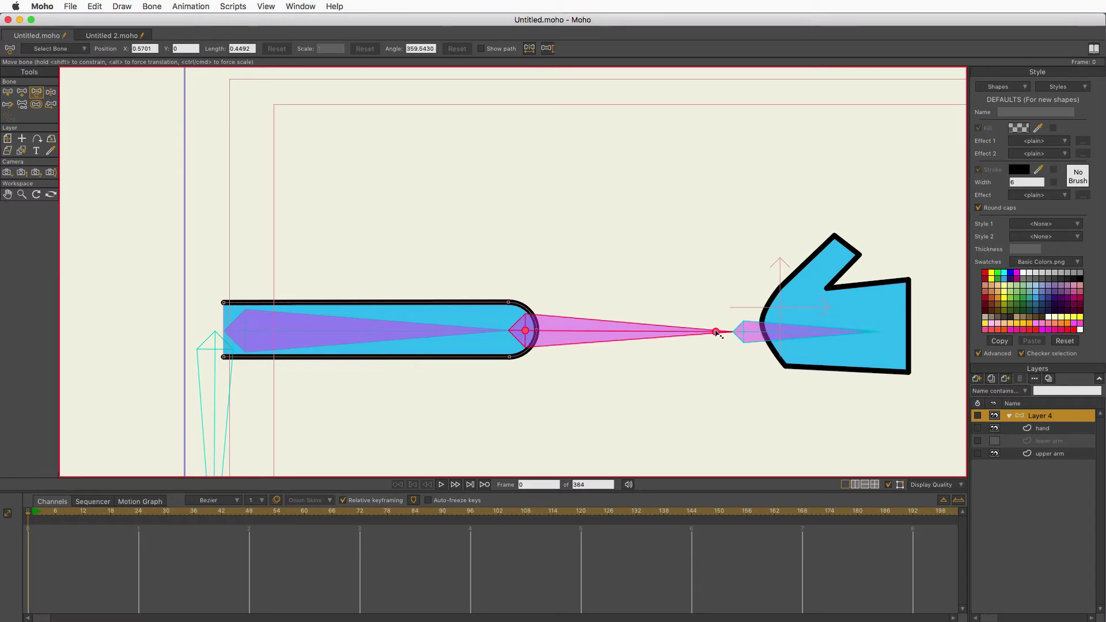
pyautogui.moveTo(734, 334); pyautogui.dragTo(759, 332)
# - Align the hand bone's base with the lower arm bone's tip and show the lower arm layer again
pyautogui.click(778, 333)
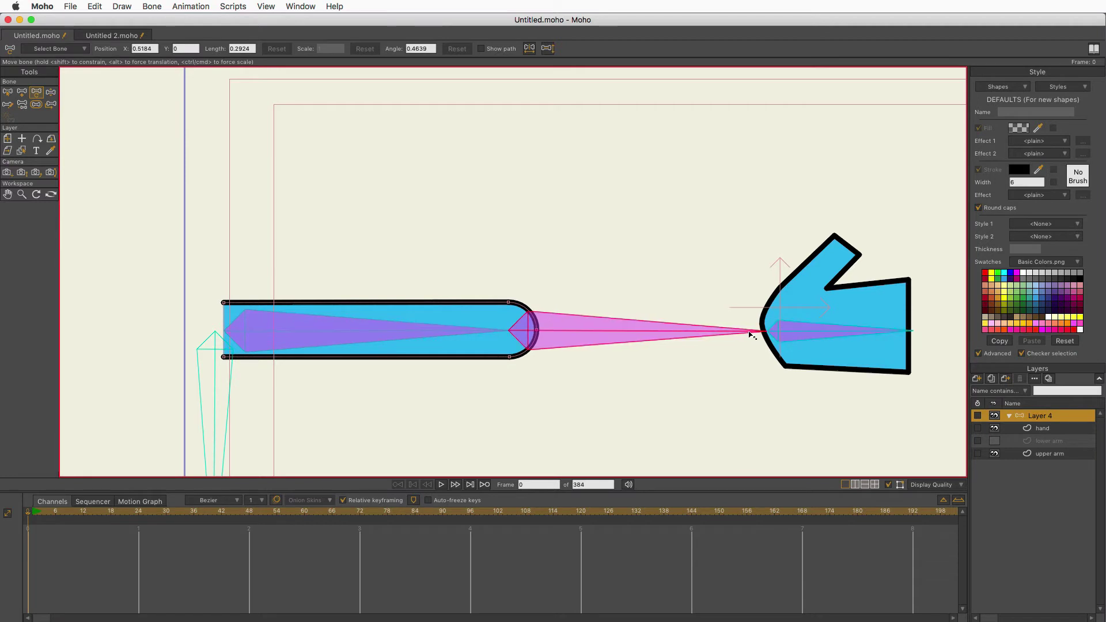
pyautogui.click(778, 333)
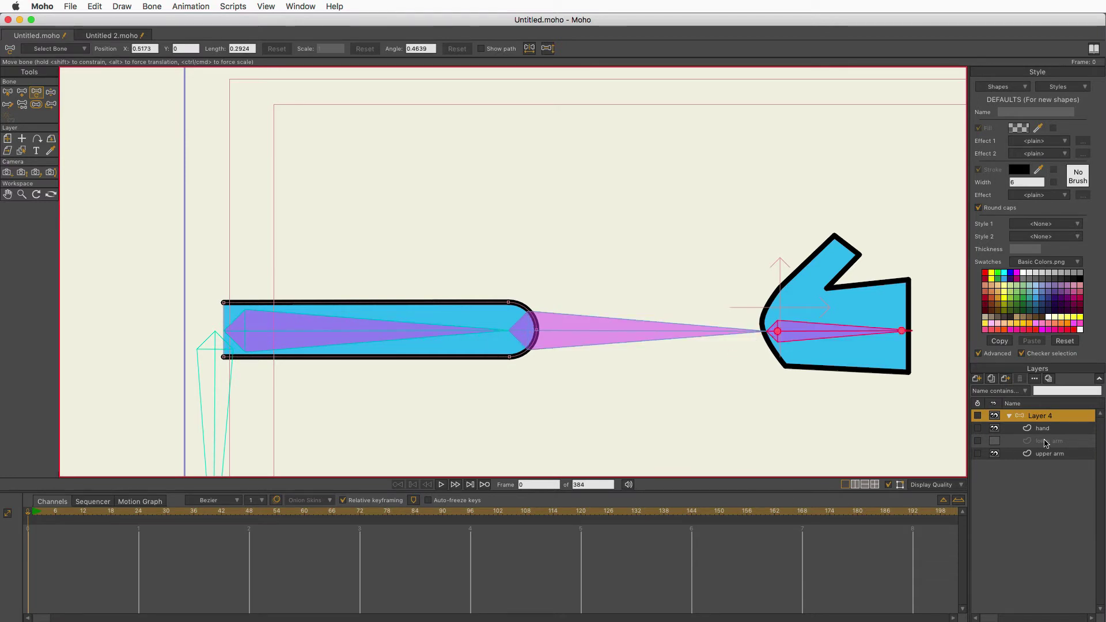
pyautogui.click(994, 441)
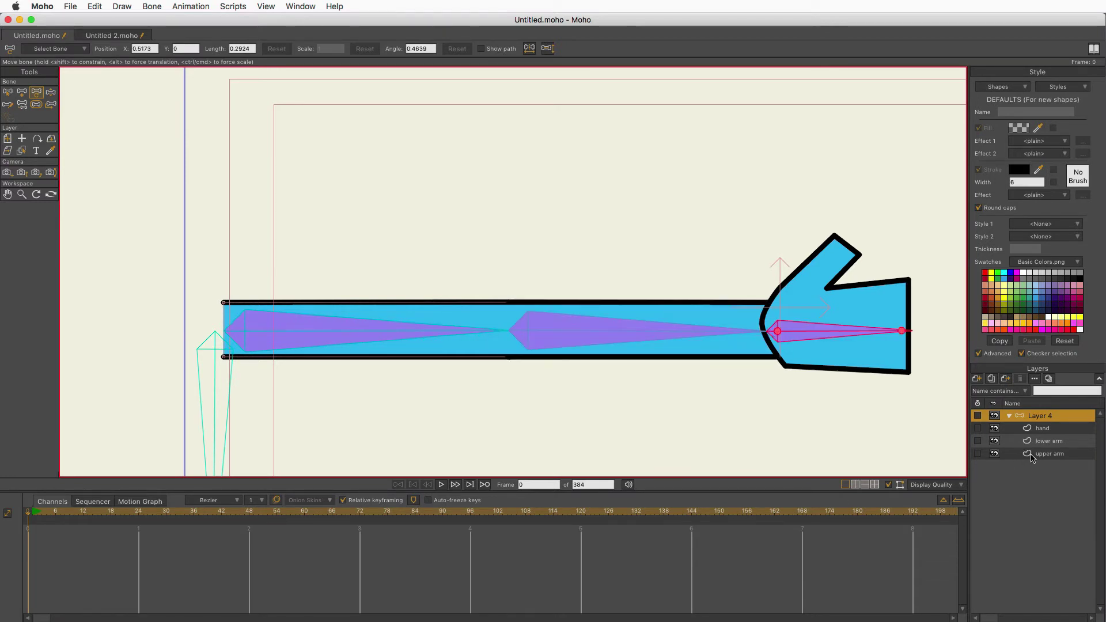
# - Test the elbow bend by swinging the lower arm bone upward with Manipulate Bones
pyautogui.click(50, 92)
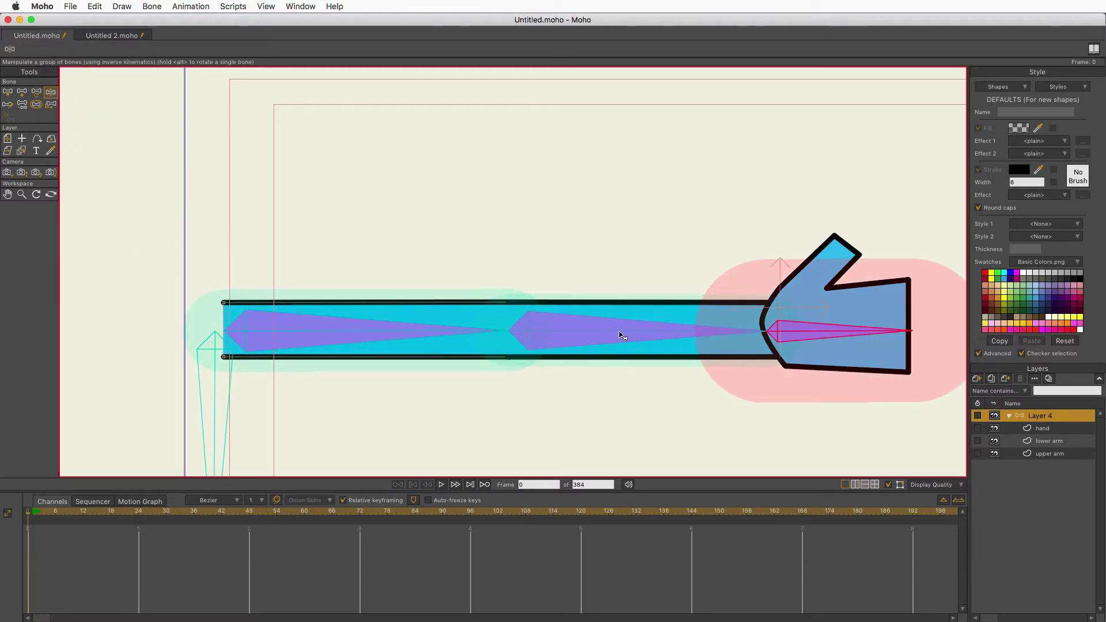
pyautogui.moveTo(621, 332); pyautogui.dragTo(728, 293)
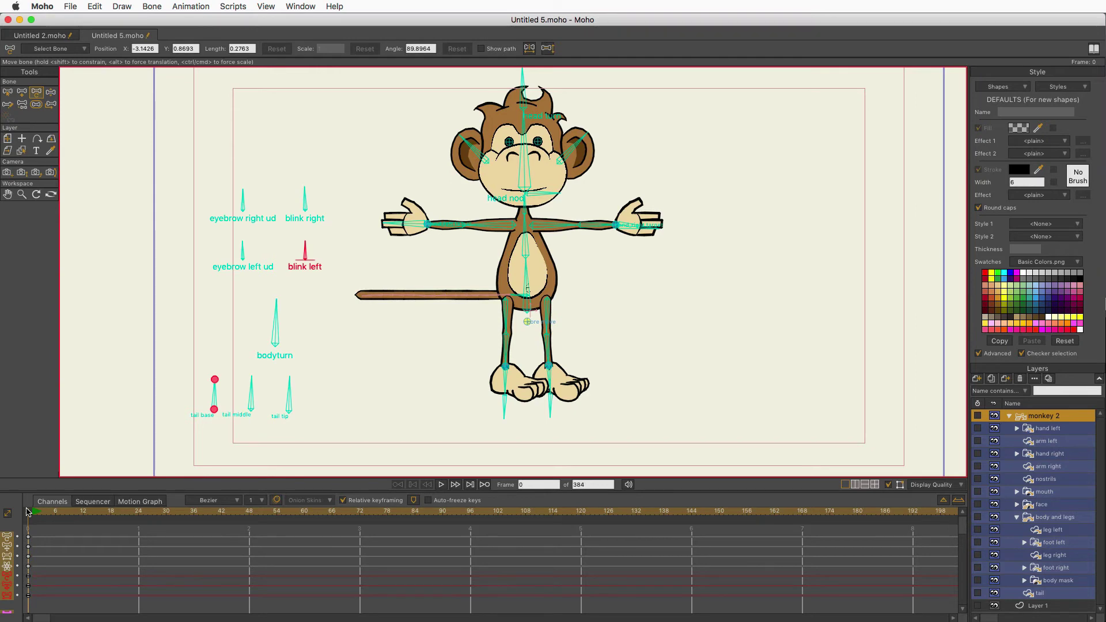
# - Select the monkey's head bone and inspect its squash and stretch scaling among the bone constraints
pyautogui.click(21, 194)
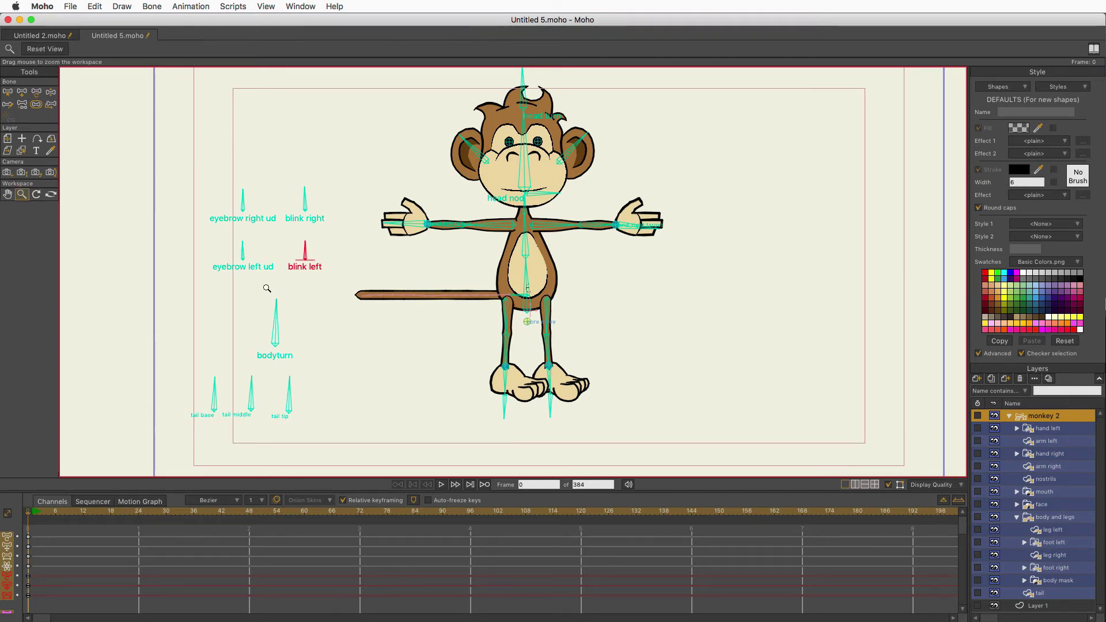
pyautogui.moveTo(536, 180); pyautogui.dragTo(844, 256)
pyautogui.moveTo(715, 140); pyautogui.dragTo(690, 346)
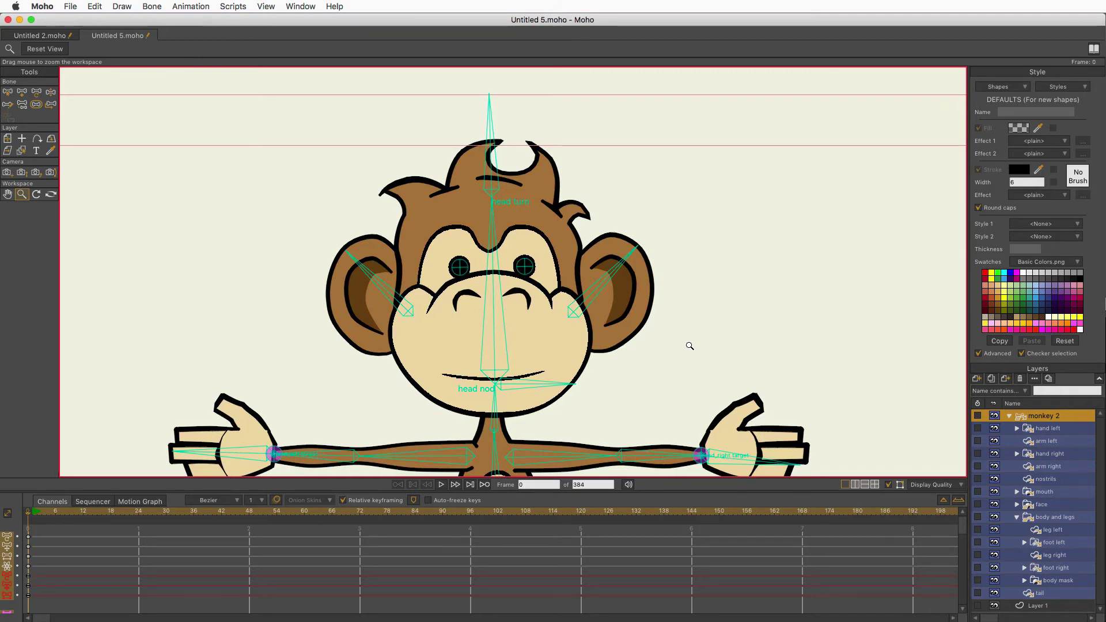
pyautogui.click(7, 92)
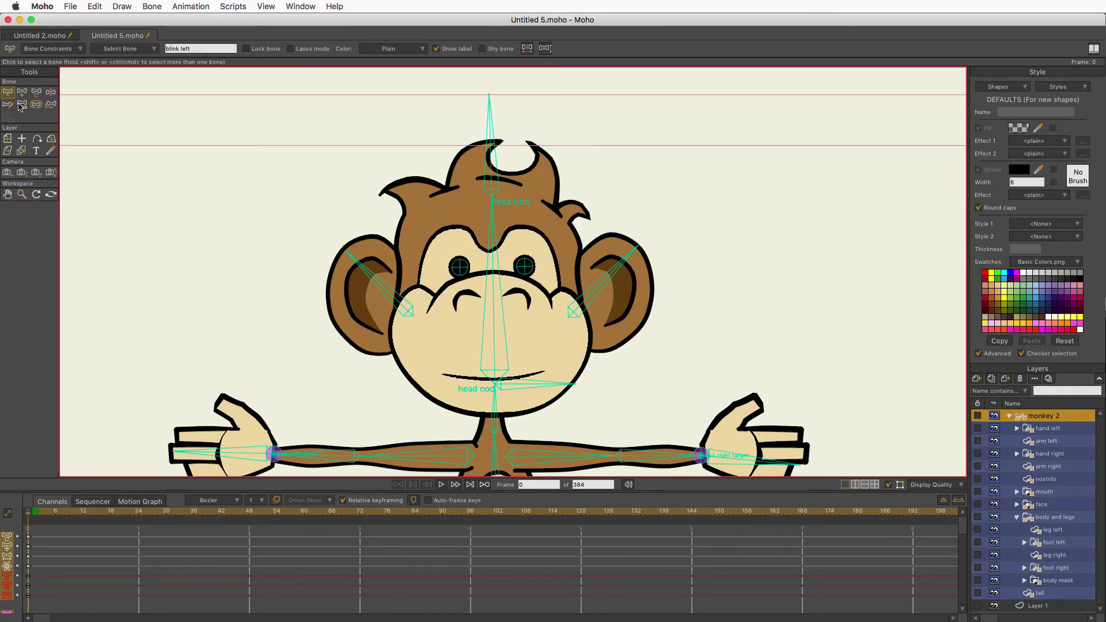
pyautogui.click(495, 288)
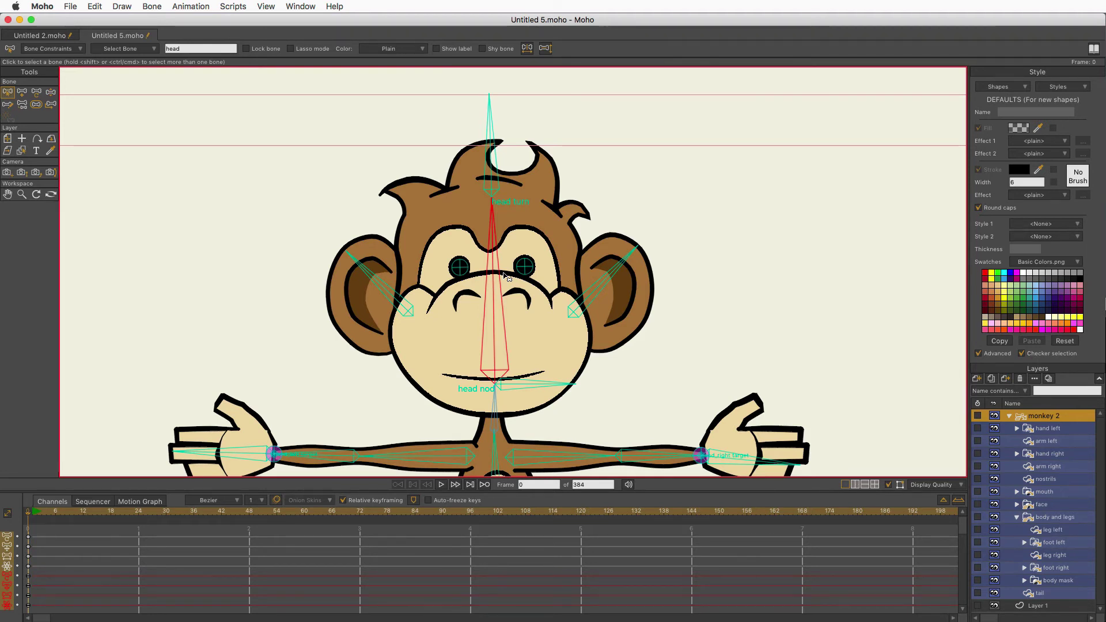
pyautogui.click(64, 49)
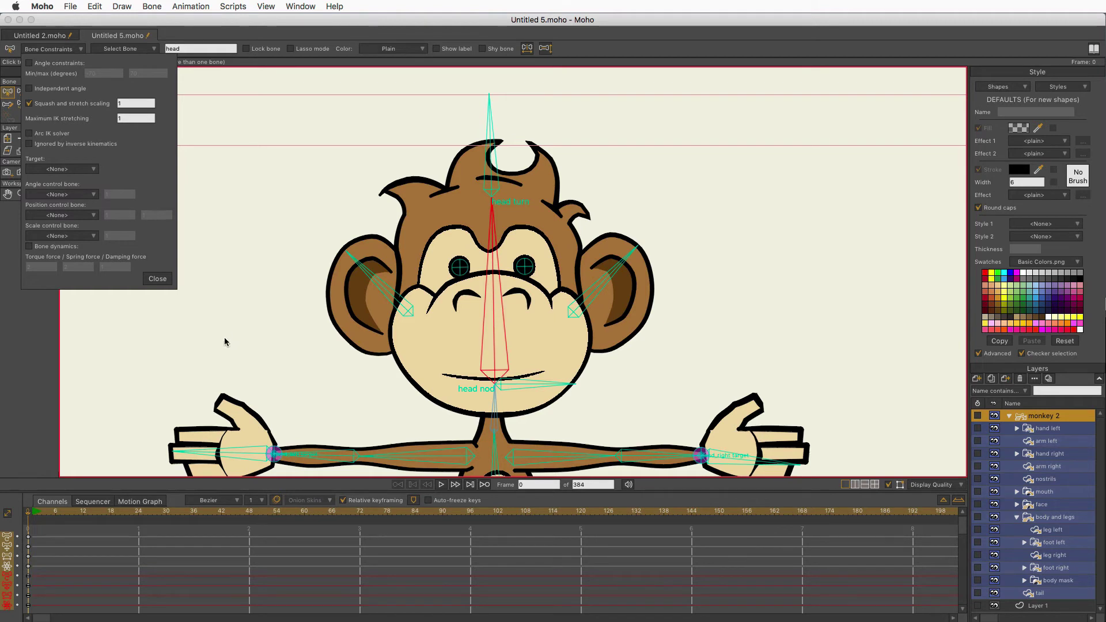
pyautogui.click(157, 279)
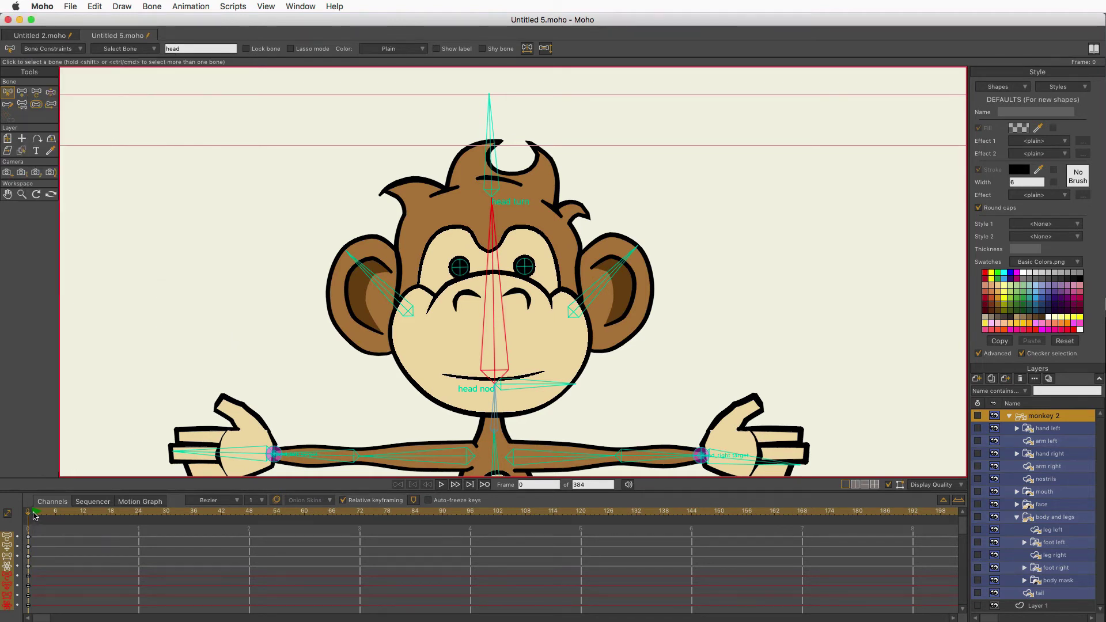
# - At frame 4, squash the head bone to a scale of about 0.74 with Transform Bone
pyautogui.moveTo(30, 516); pyautogui.dragTo(46, 517)
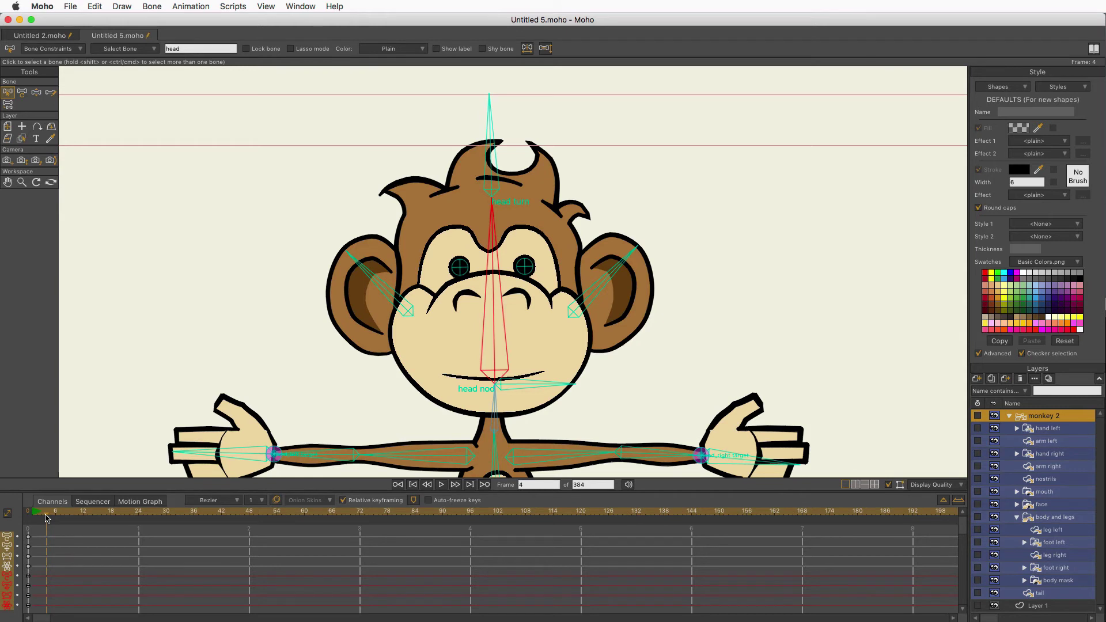
pyautogui.click(23, 92)
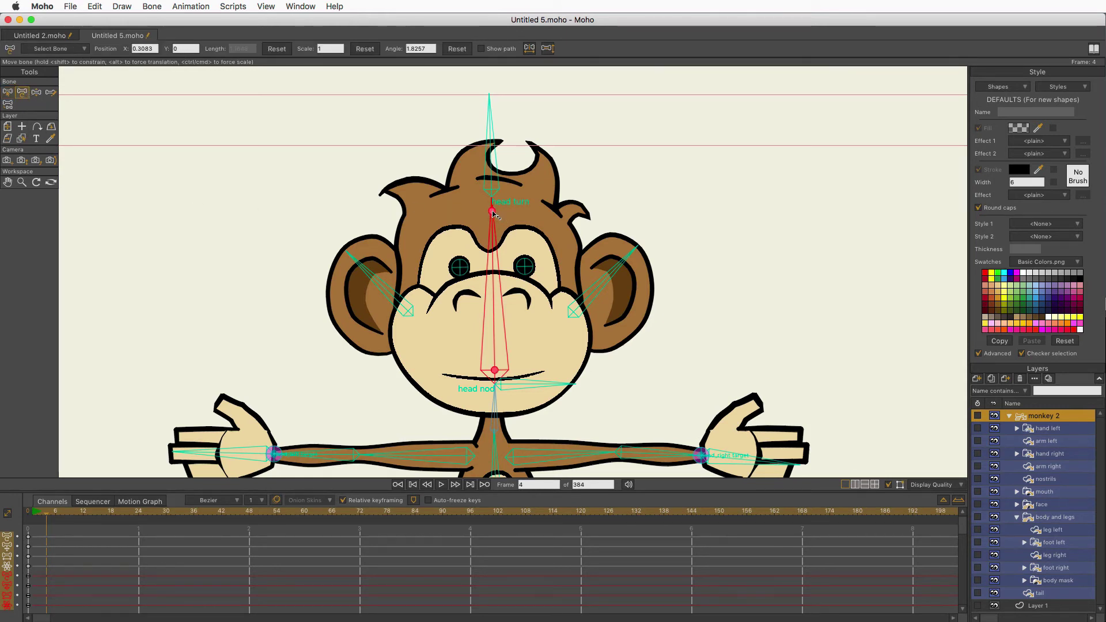
pyautogui.moveTo(493, 215); pyautogui.dragTo(474, 255)
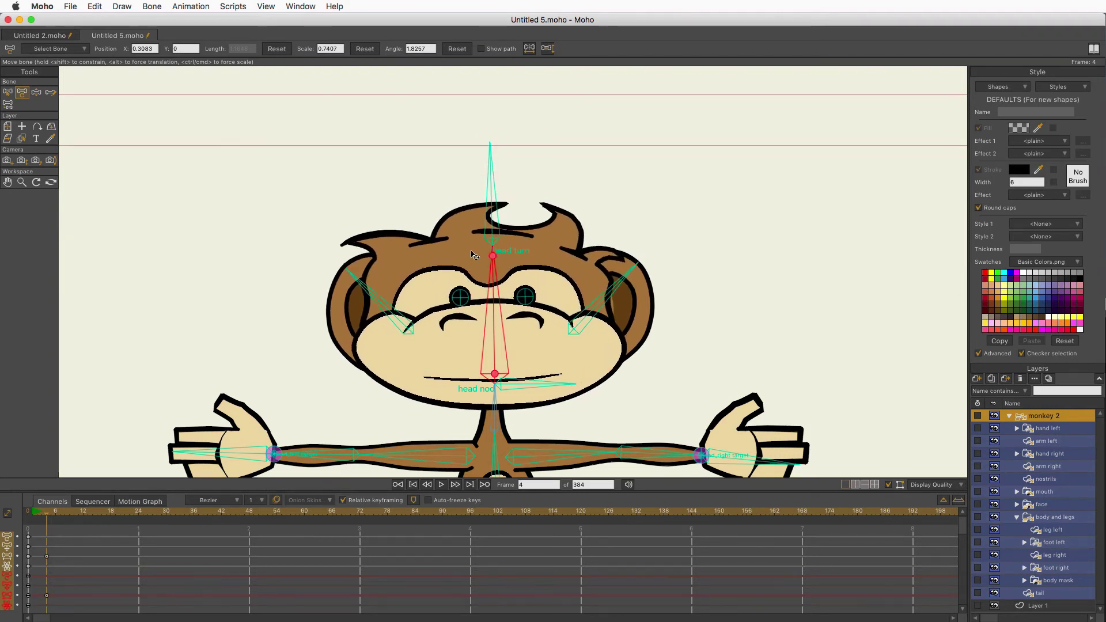
# - Stretch the head bone to a scale of about 1.07 at frame 7 and reset its scale at frame 9
pyautogui.click(50, 516)
pyautogui.moveTo(52, 518); pyautogui.dragTo(60, 518)
pyautogui.moveTo(496, 262); pyautogui.dragTo(510, 241)
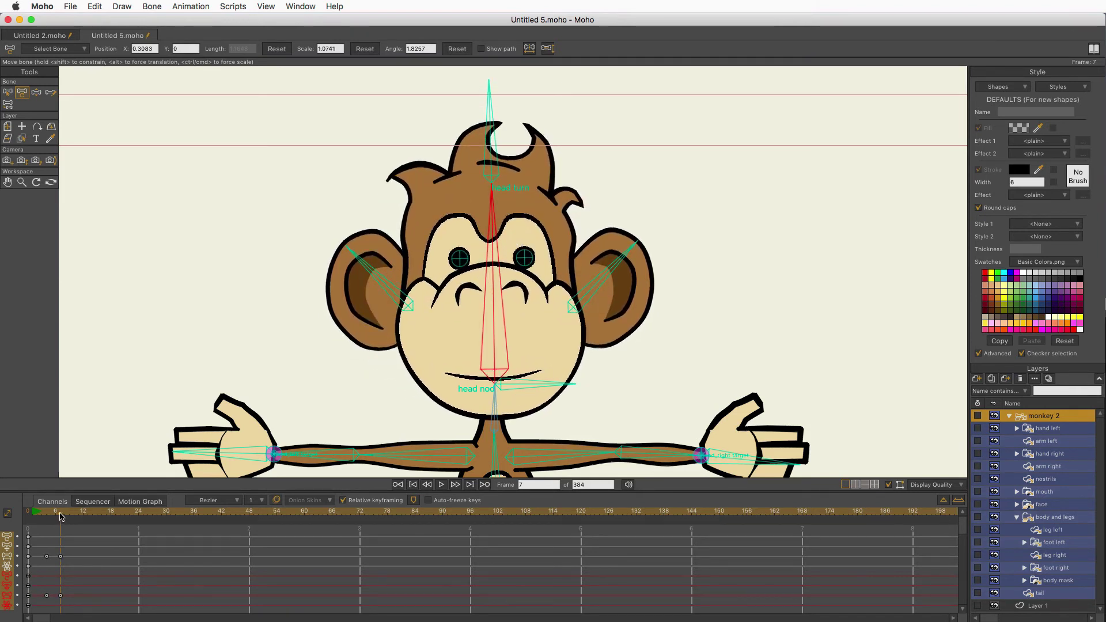
pyautogui.moveTo(61, 517); pyautogui.dragTo(72, 516)
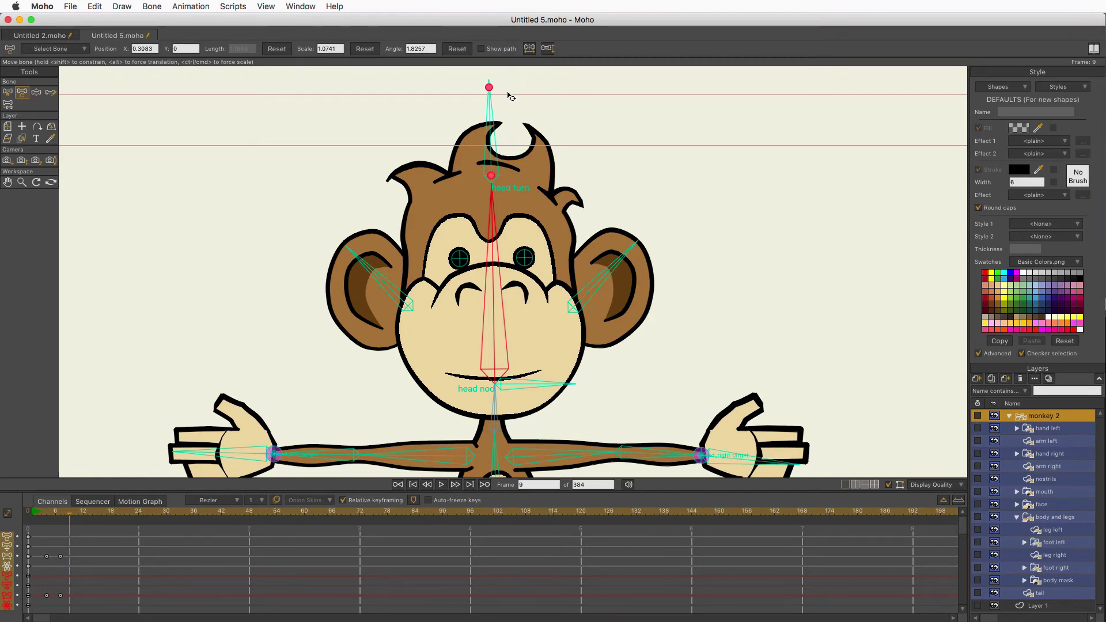
pyautogui.click(367, 49)
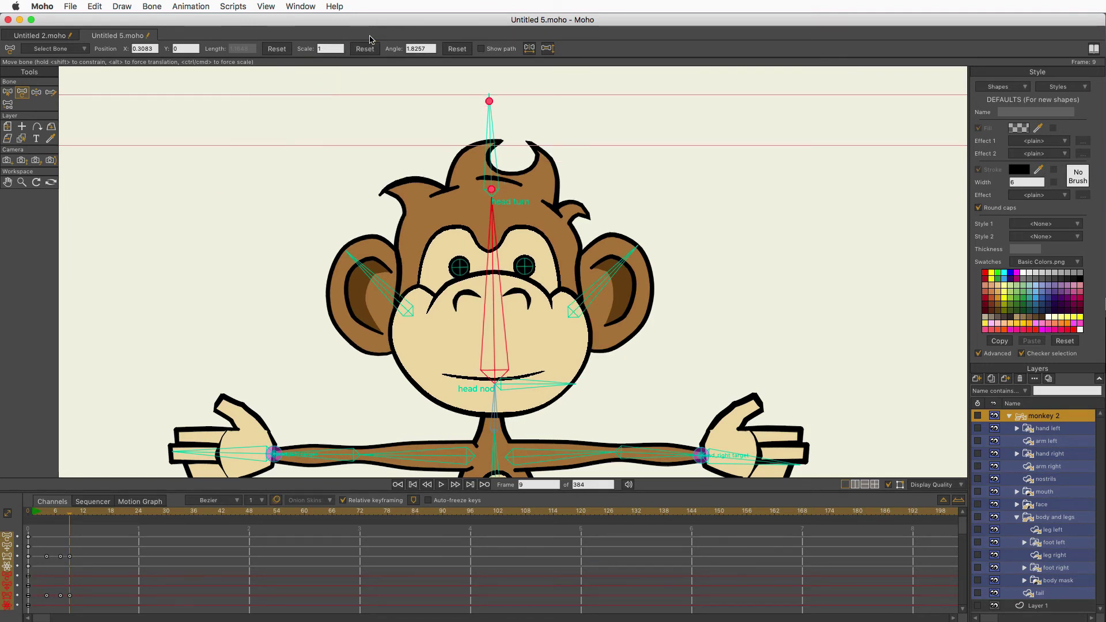
# - Set the animation's end frame to 12 and play the head squash and stretch from frame 0
pyautogui.press('Tab')
pyautogui.write('12')
pyautogui.press('Return')
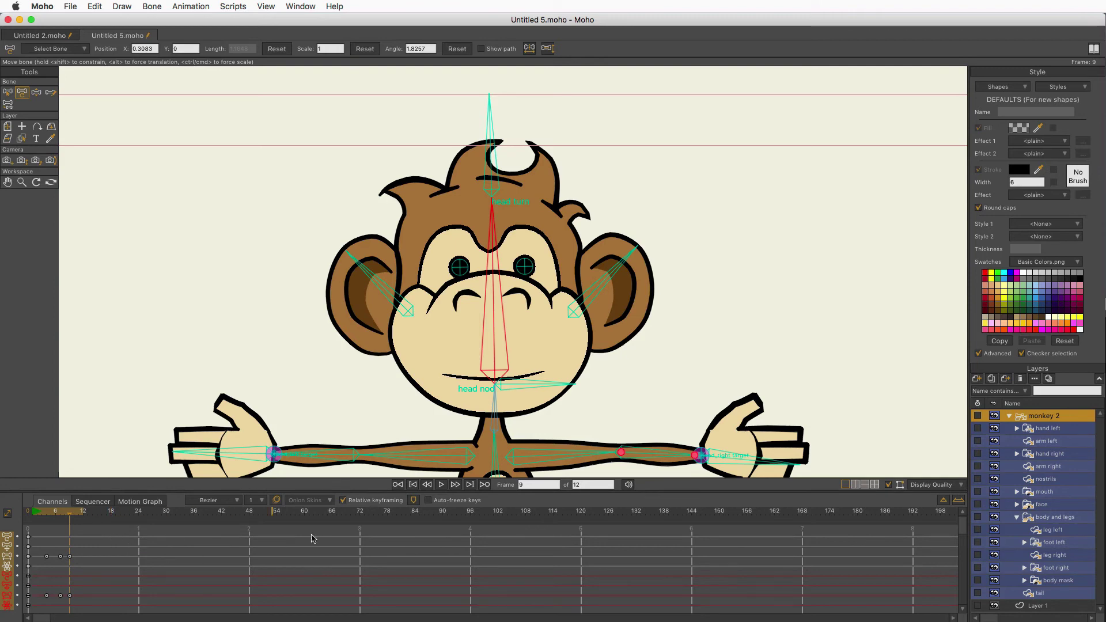
pyautogui.click(62, 515)
pyautogui.moveTo(62, 515); pyautogui.dragTo(28, 515)
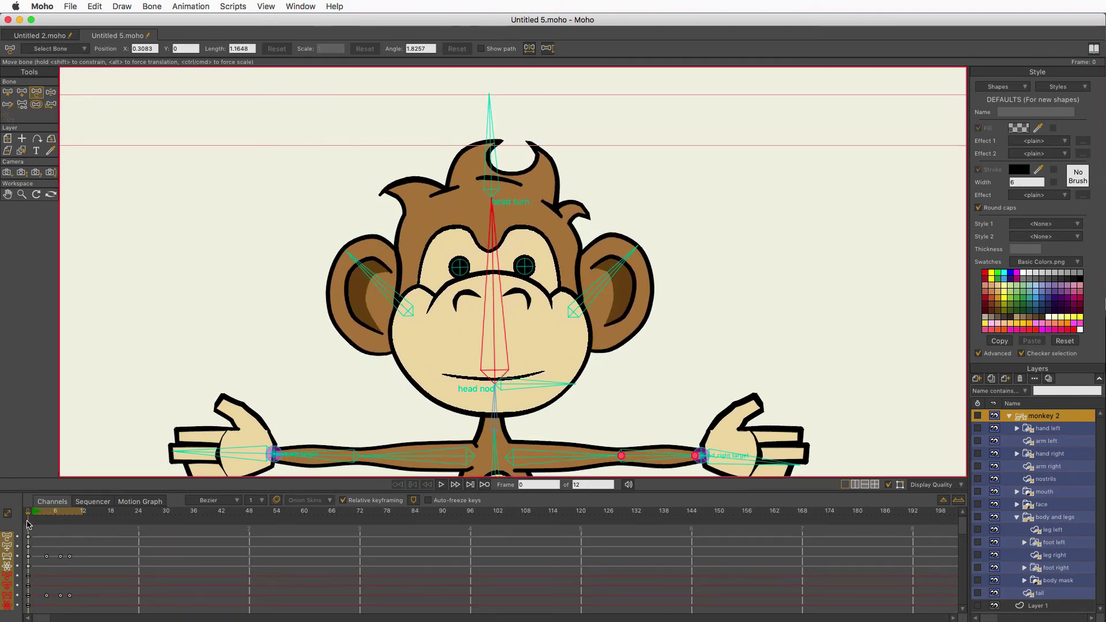
pyautogui.click(441, 484)
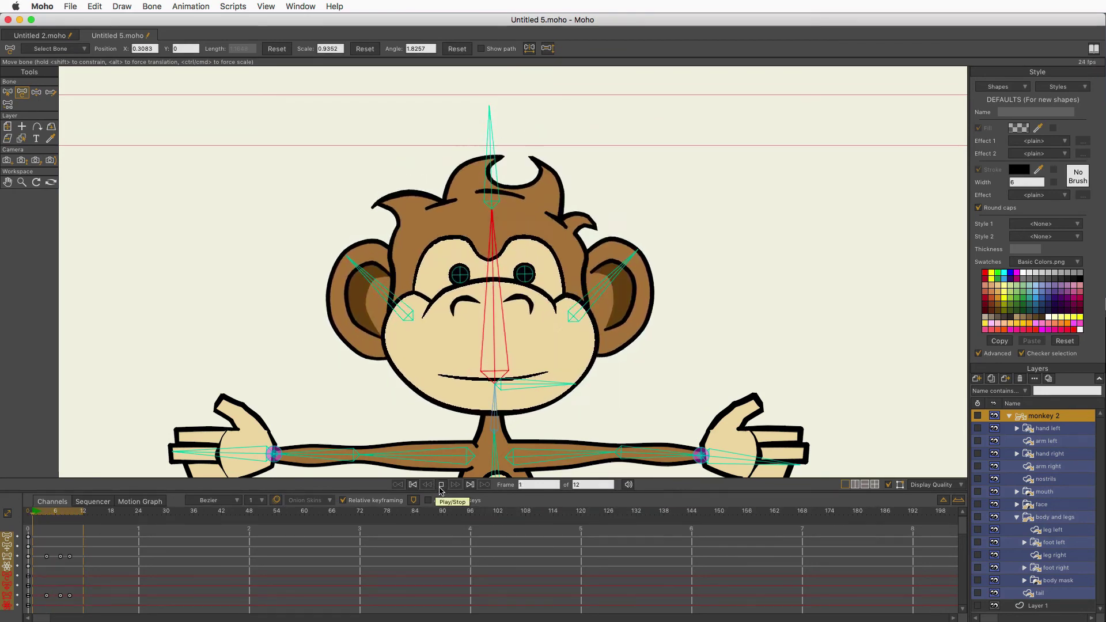
pyautogui.click(441, 487)
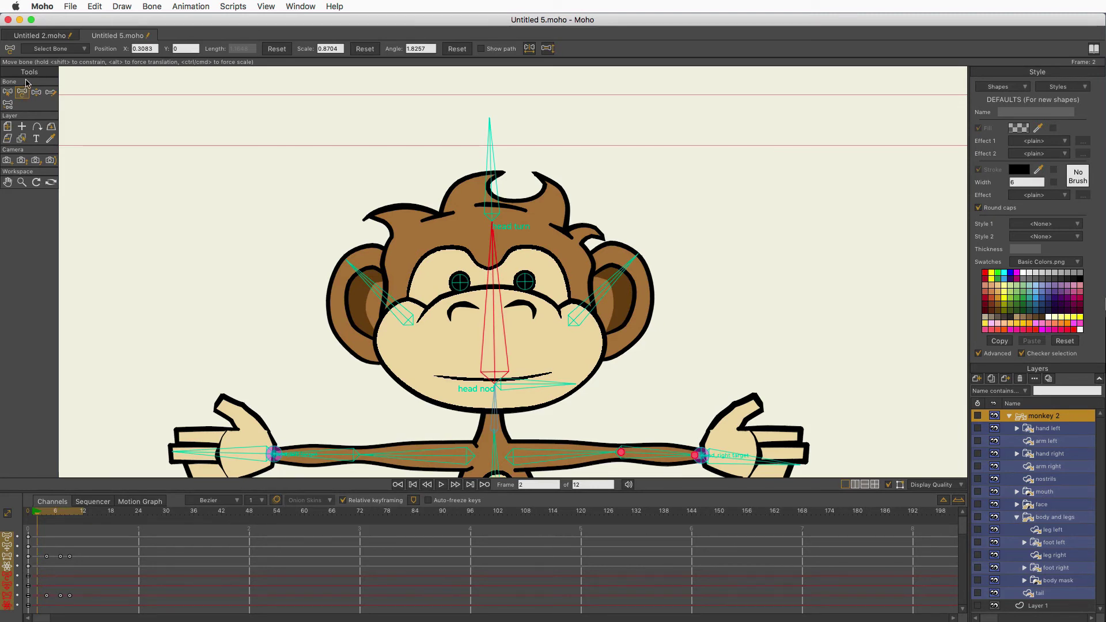
# - At frame 24, move the head bone slightly down and reset its position
pyautogui.moveTo(59, 514); pyautogui.dragTo(139, 525)
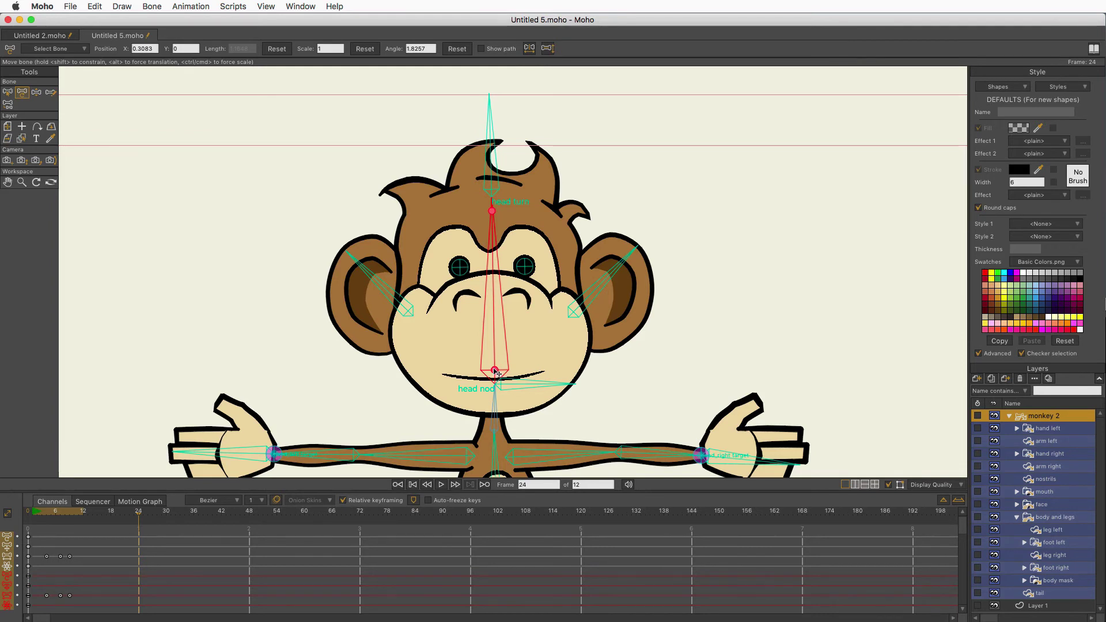
pyautogui.moveTo(496, 372); pyautogui.dragTo(492, 398)
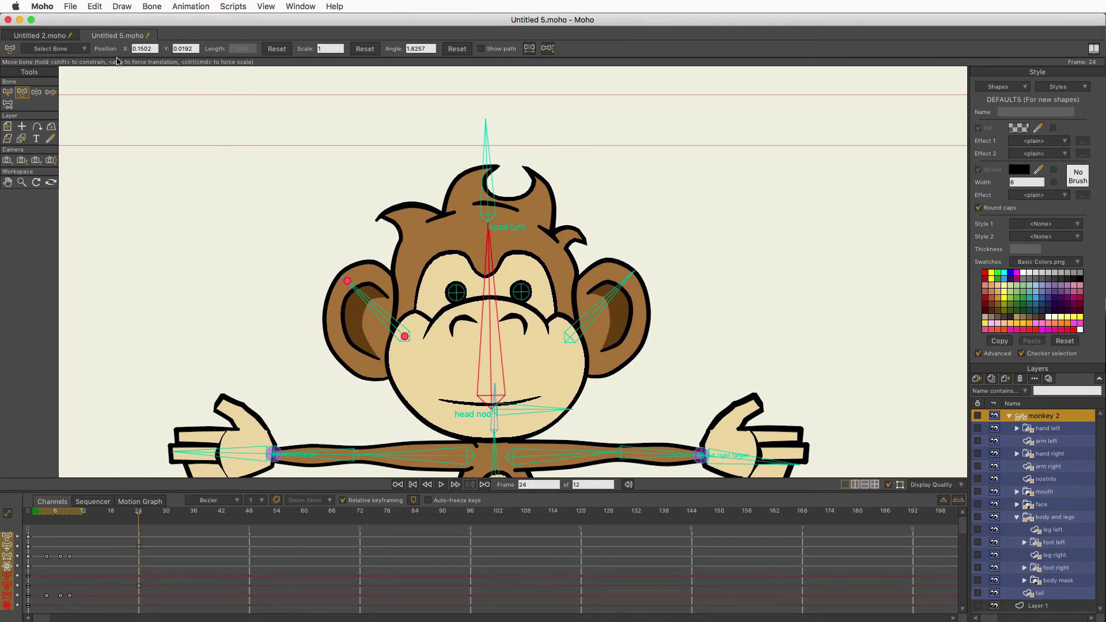
pyautogui.click(277, 46)
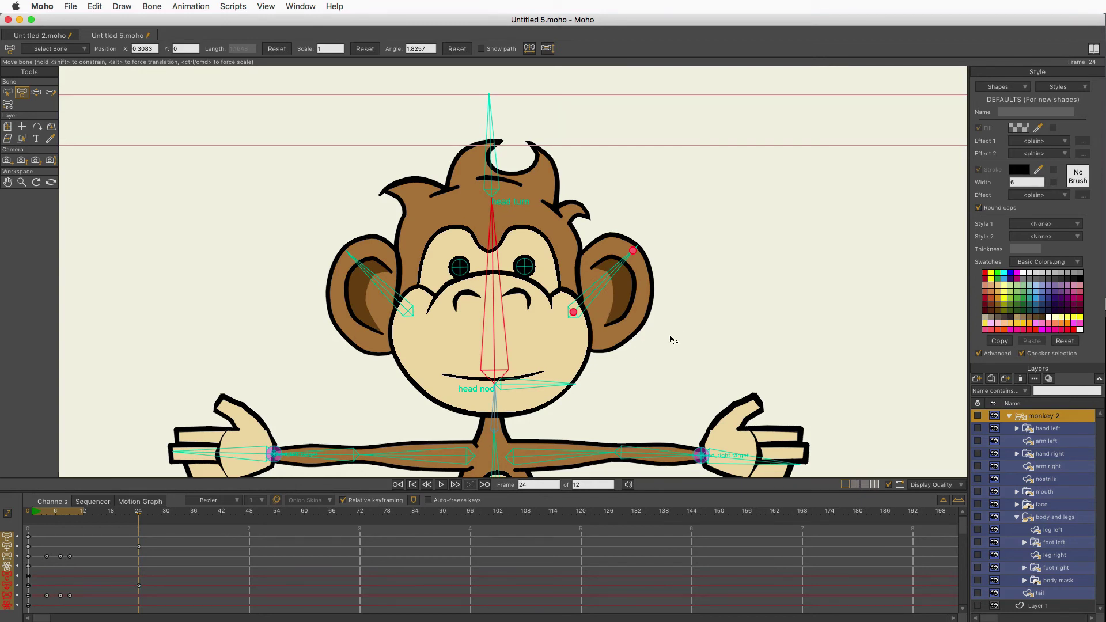
# - At frame 0, move the blink right bone beside the monkey's head, to about X 1.26, Y 2.45
pyautogui.click(23, 183)
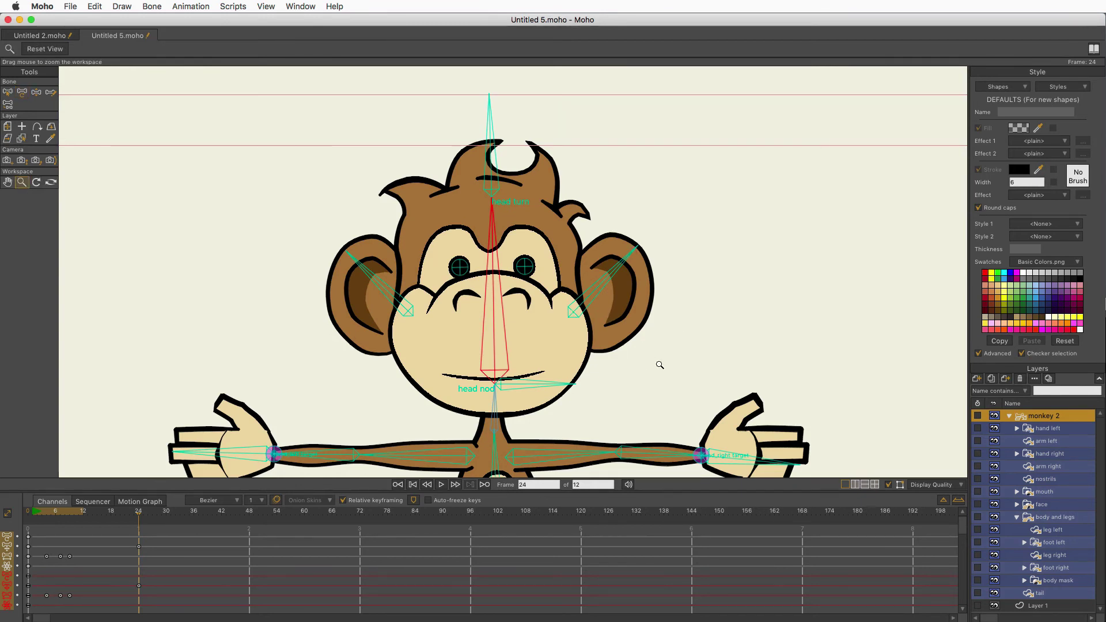
pyautogui.moveTo(662, 382); pyautogui.dragTo(372, 466)
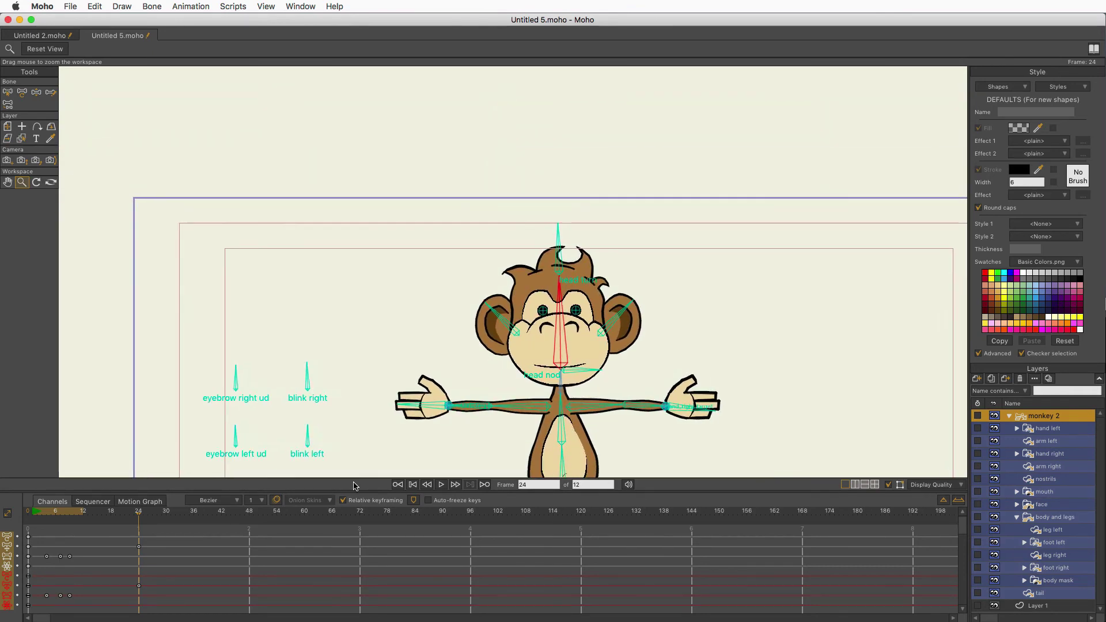
pyautogui.moveTo(714, 394); pyautogui.dragTo(927, 364)
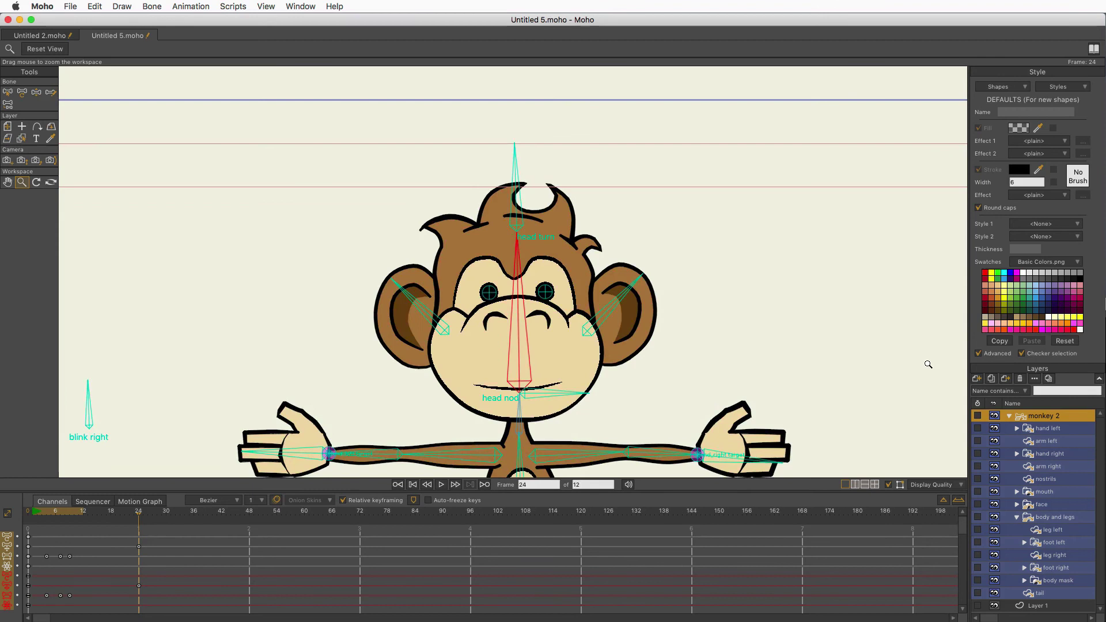
pyautogui.click(36, 512)
pyautogui.click(37, 91)
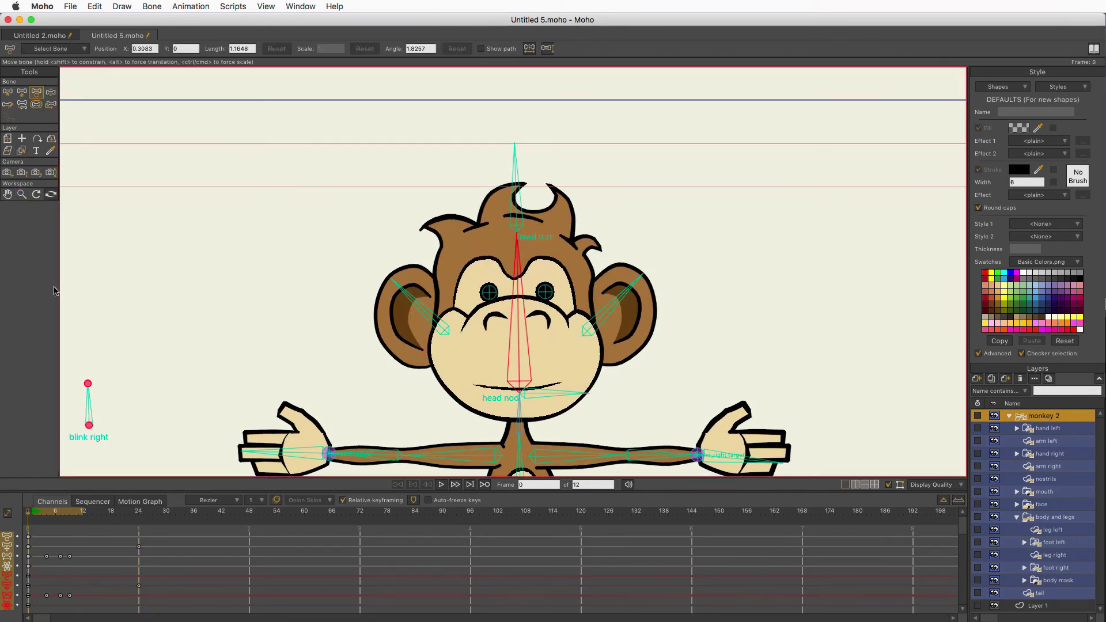
pyautogui.moveTo(88, 406); pyautogui.dragTo(699, 304)
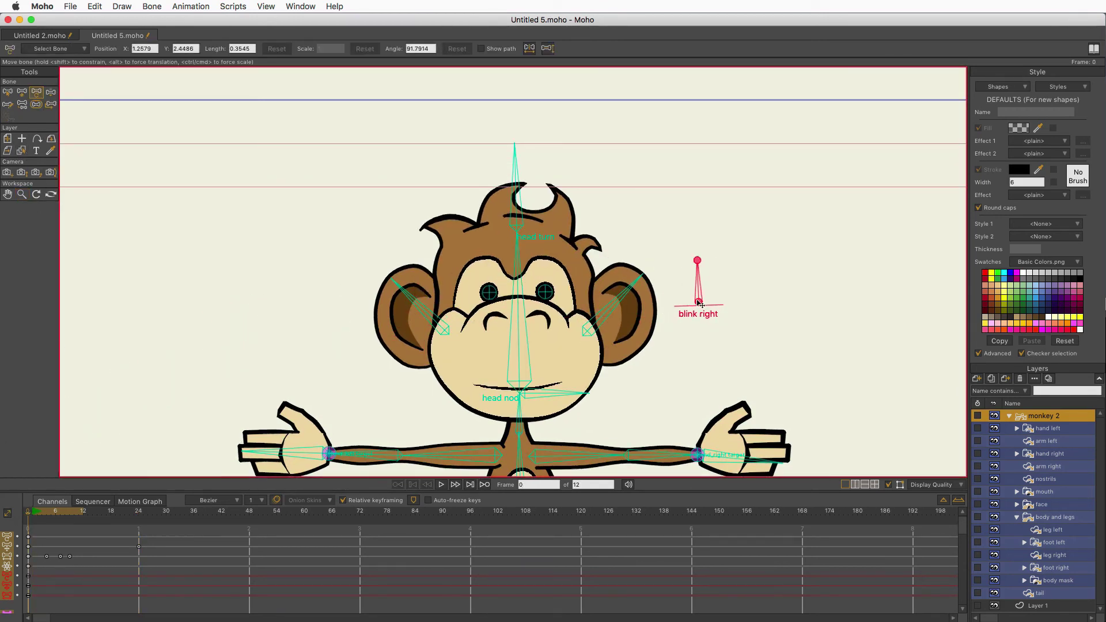
# - At frame 39, rotate the blink right bone to about 181.79 degrees to close the eye
pyautogui.click(22, 194)
pyautogui.moveTo(631, 364); pyautogui.dragTo(851, 406)
pyautogui.moveTo(106, 511); pyautogui.dragTo(208, 507)
pyautogui.click(21, 93)
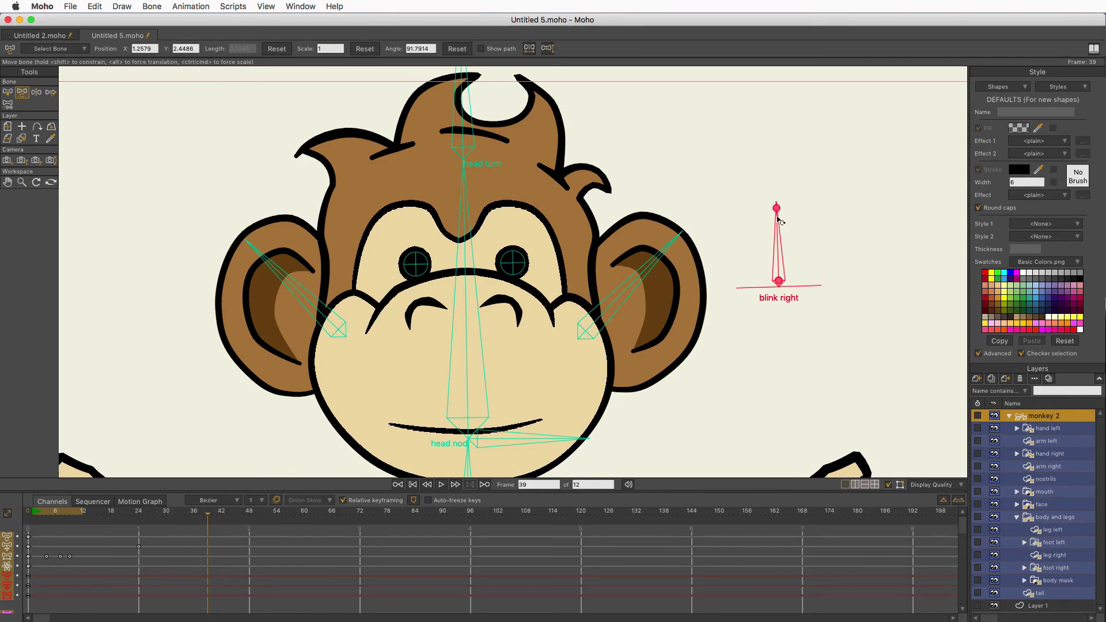
pyautogui.moveTo(777, 220); pyautogui.dragTo(736, 353)
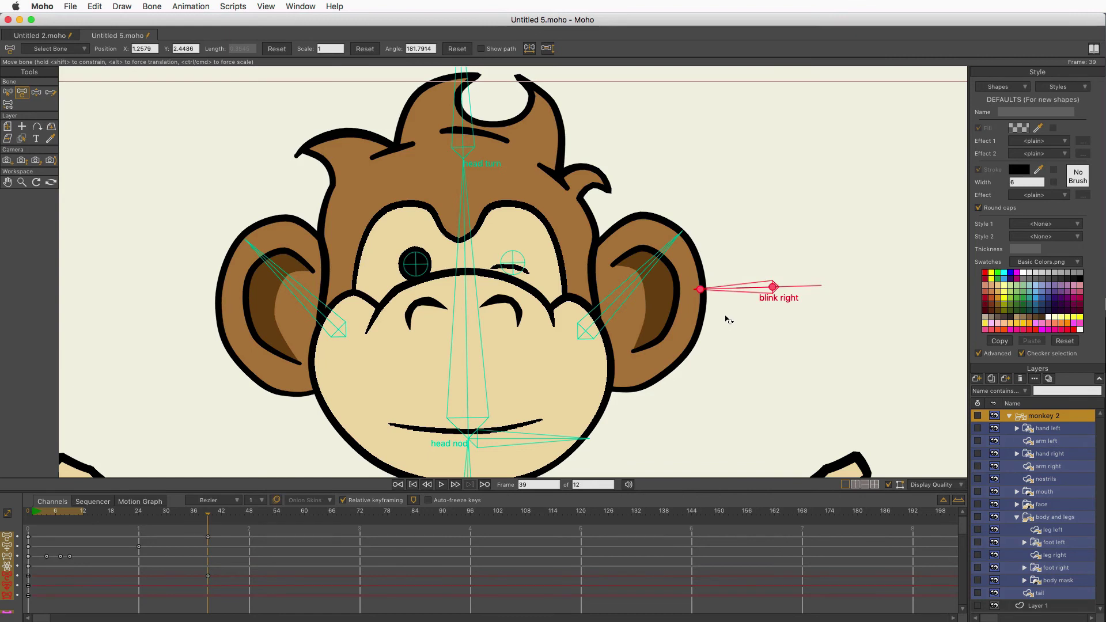
# - At frame 41, rotate the blink right bone back to about 110 degrees and reset its angle
pyautogui.click(213, 516)
pyautogui.click(217, 516)
pyautogui.click(745, 289)
pyautogui.moveTo(751, 257); pyautogui.dragTo(762, 224)
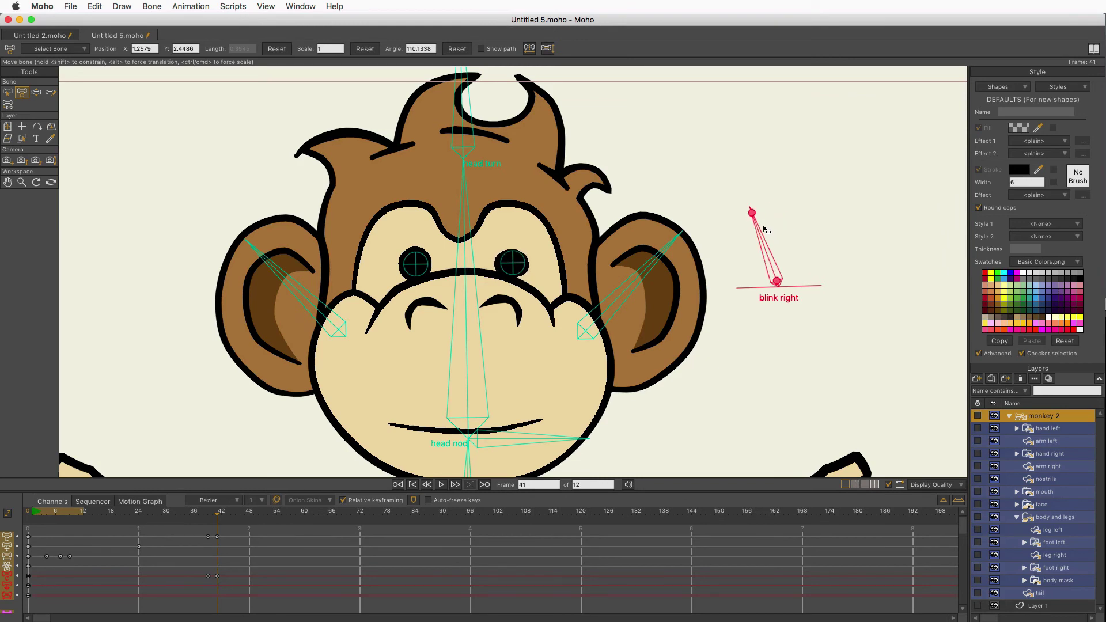
pyautogui.click(457, 49)
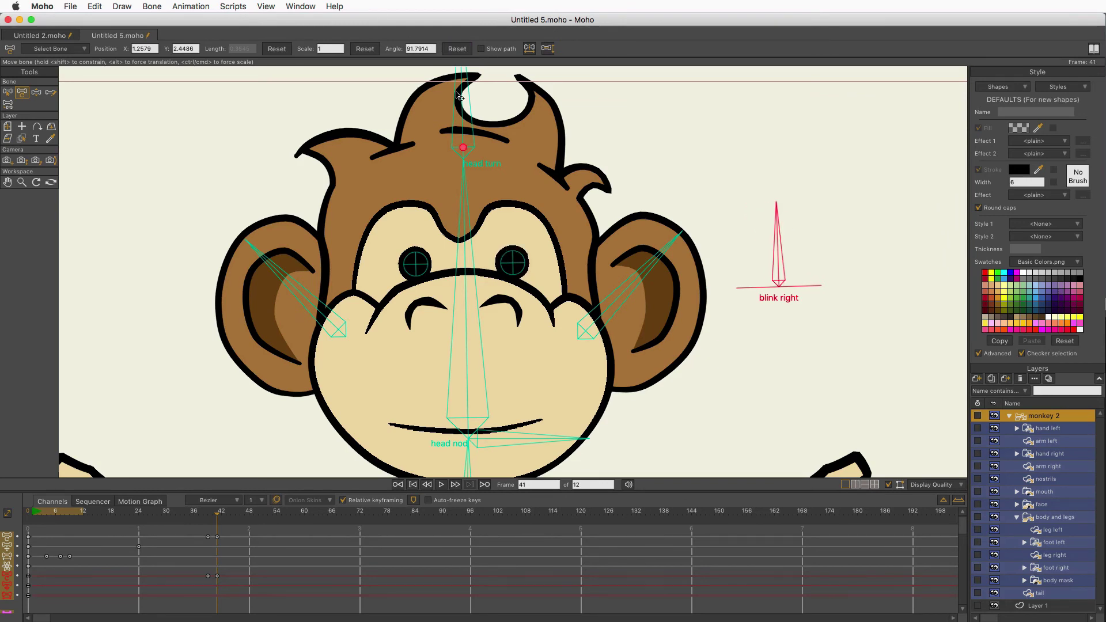
pyautogui.moveTo(218, 516); pyautogui.dragTo(225, 579)
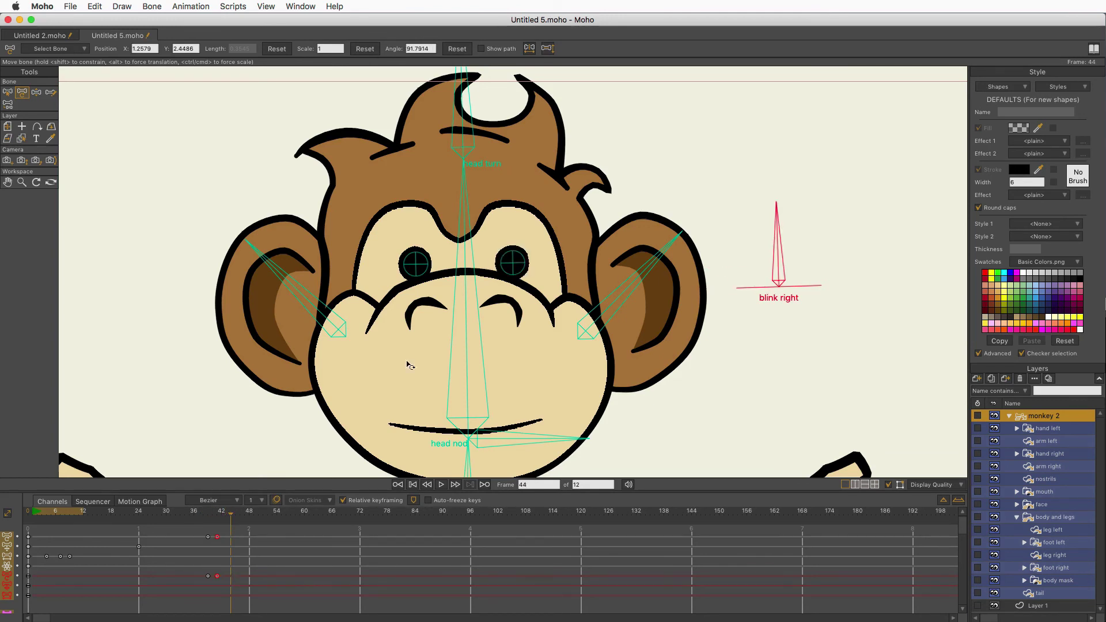
# - Overshoot the blink right bone to about 71 degrees at frame 41 and reset its angle at frame 42
pyautogui.click(208, 518)
pyautogui.click(216, 517)
pyautogui.moveTo(777, 215)
pyautogui.mouseDown()
pyautogui.moveTo(851, 240)
pyautogui.moveTo(766, 214)
pyautogui.moveTo(762, 241)
pyautogui.moveTo(793, 244)
pyautogui.mouseUp()
pyautogui.click(221, 515)
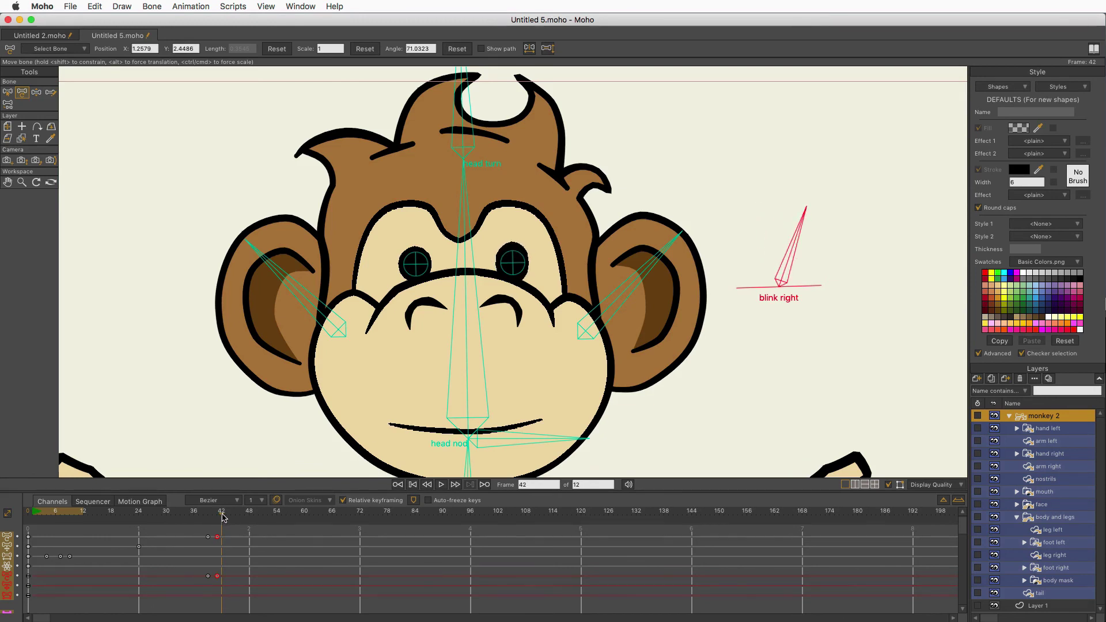
pyautogui.click(458, 47)
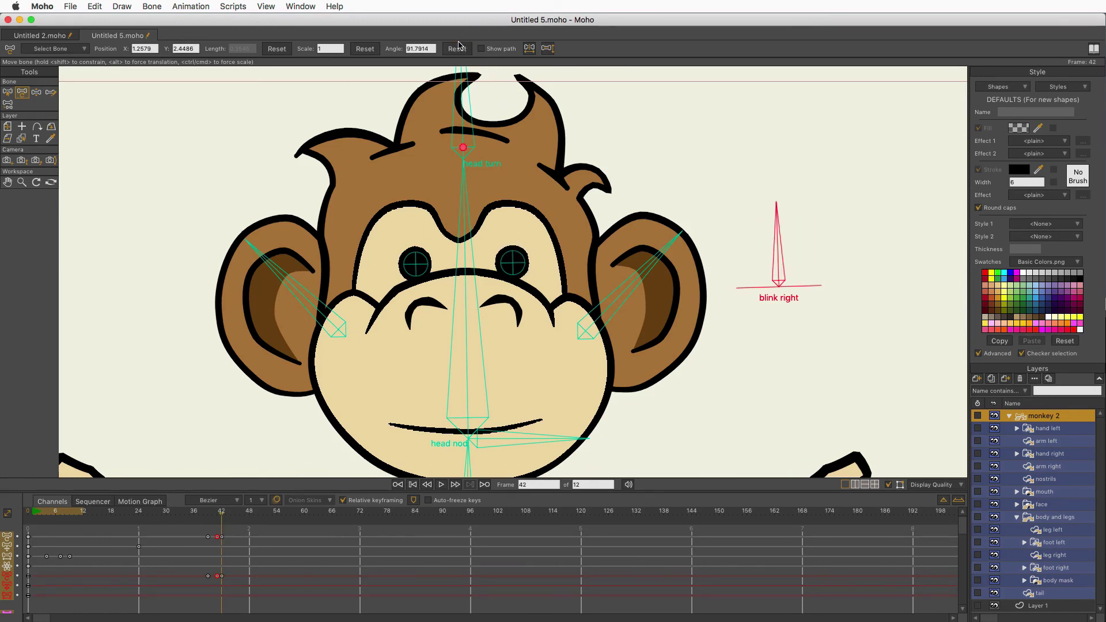
# - Scrub the timeline from frame 39 to frame 49 to review the blink
pyautogui.hotkey('ctrl', 'Left')
pyautogui.hotkey('ctrl', 'Left')
pyautogui.hotkey('ctrl', 'Left')
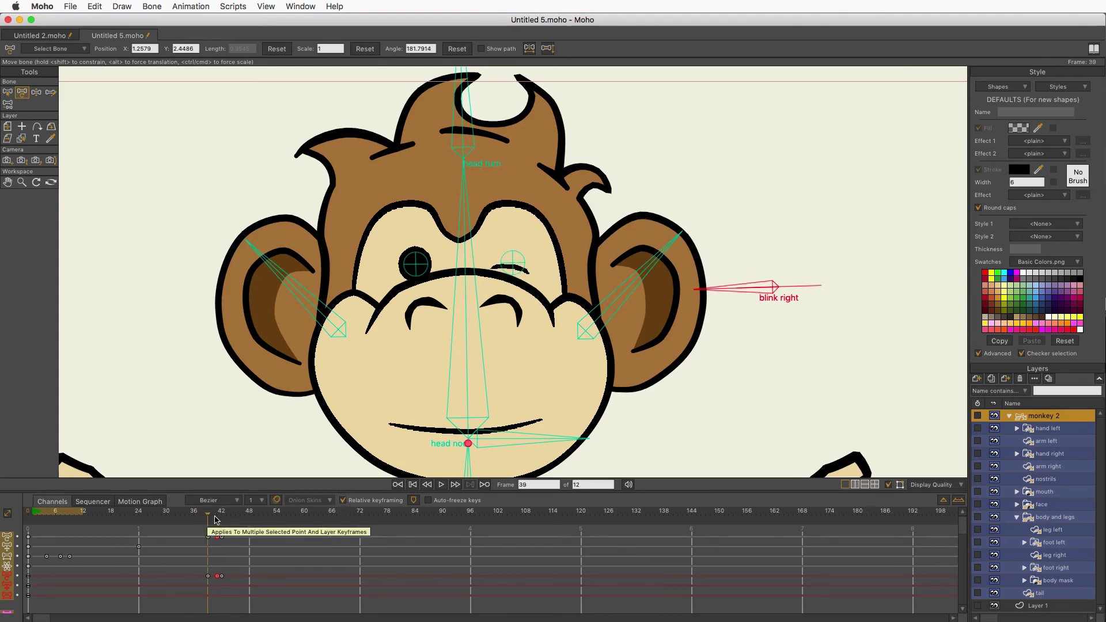
pyautogui.moveTo(215, 520); pyautogui.dragTo(254, 522)
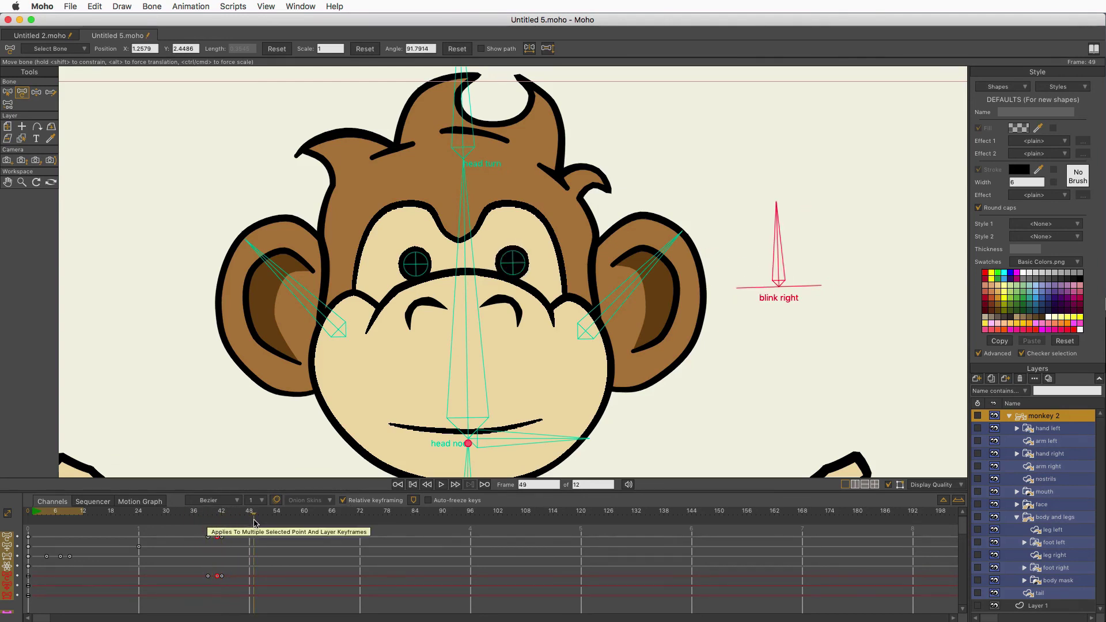
# - Select the blink keyframes from frame 39 to frame 42 in the timeline
pyautogui.moveTo(190, 534); pyautogui.dragTo(247, 587)
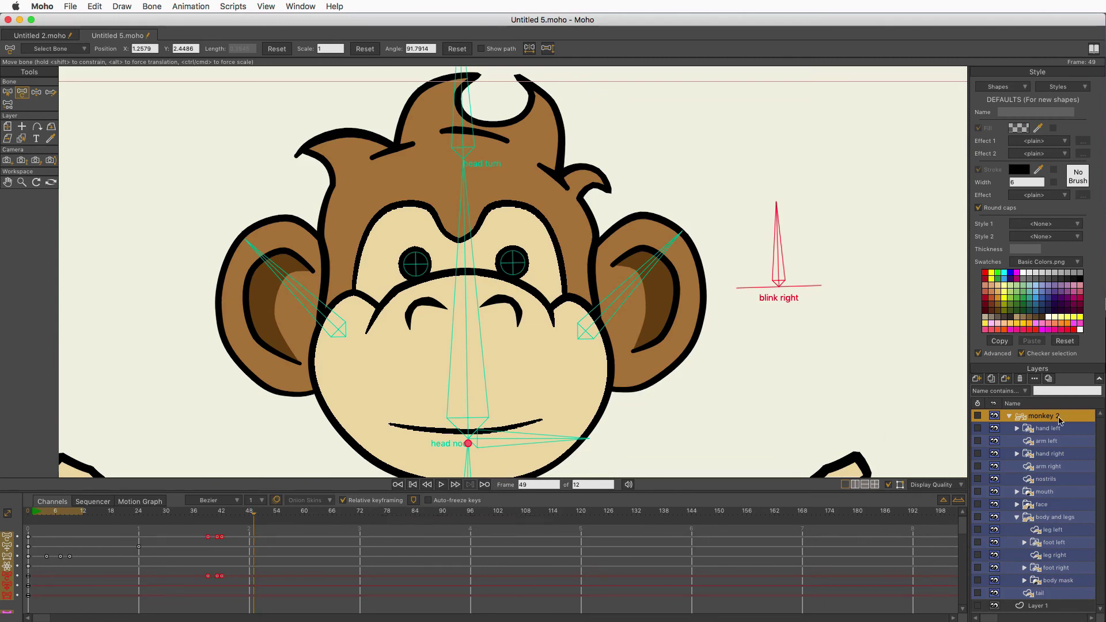
# - On the nostrils layer at frame 49, move the right nostril's lower end point down across the cheek with Transform Points and reset it
pyautogui.click(1058, 478)
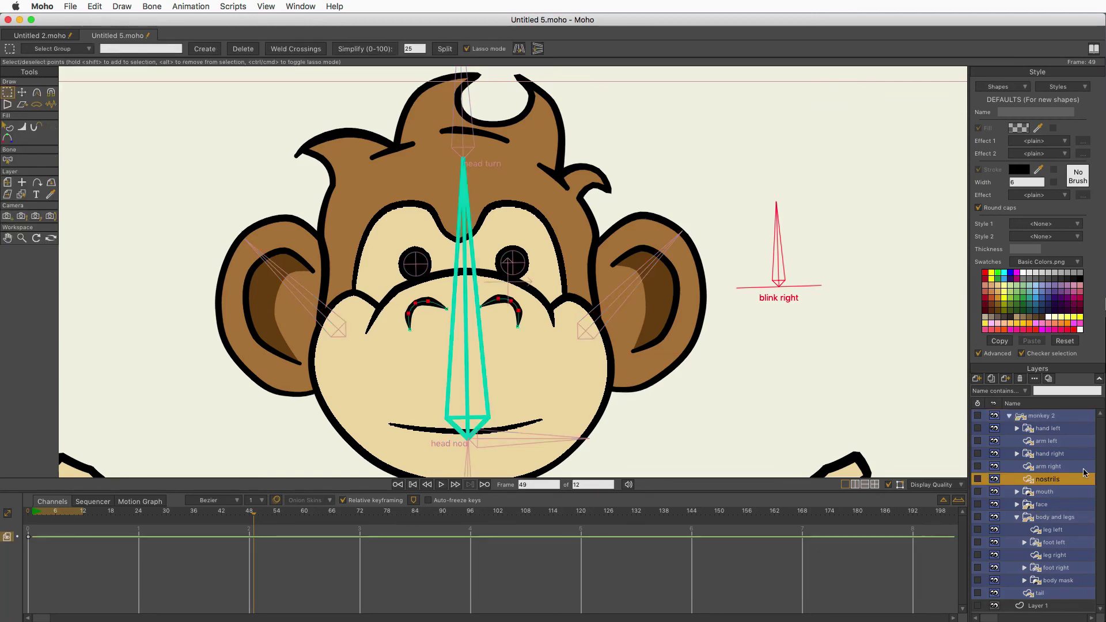
pyautogui.click(22, 92)
pyautogui.hotkey('ctrl', 'a')
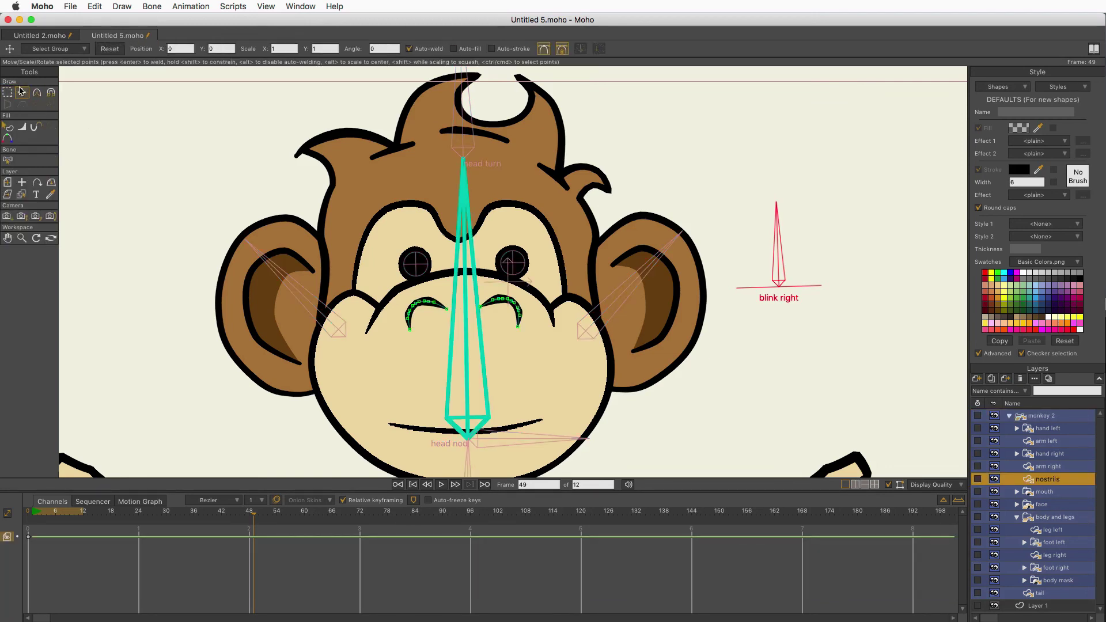
pyautogui.moveTo(520, 330); pyautogui.dragTo(574, 389)
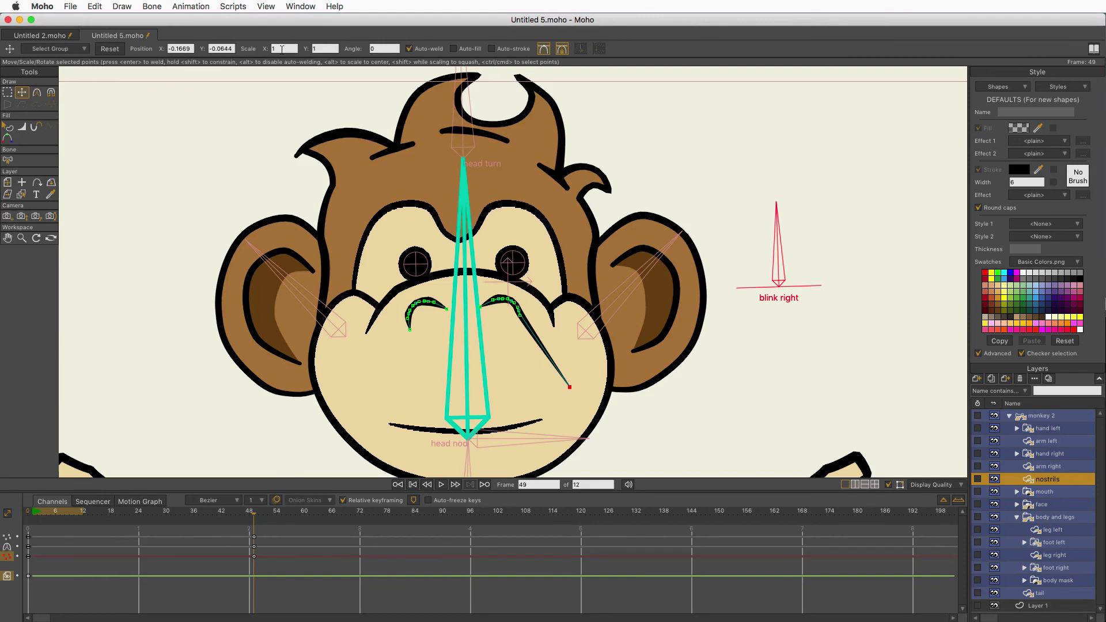
pyautogui.click(111, 49)
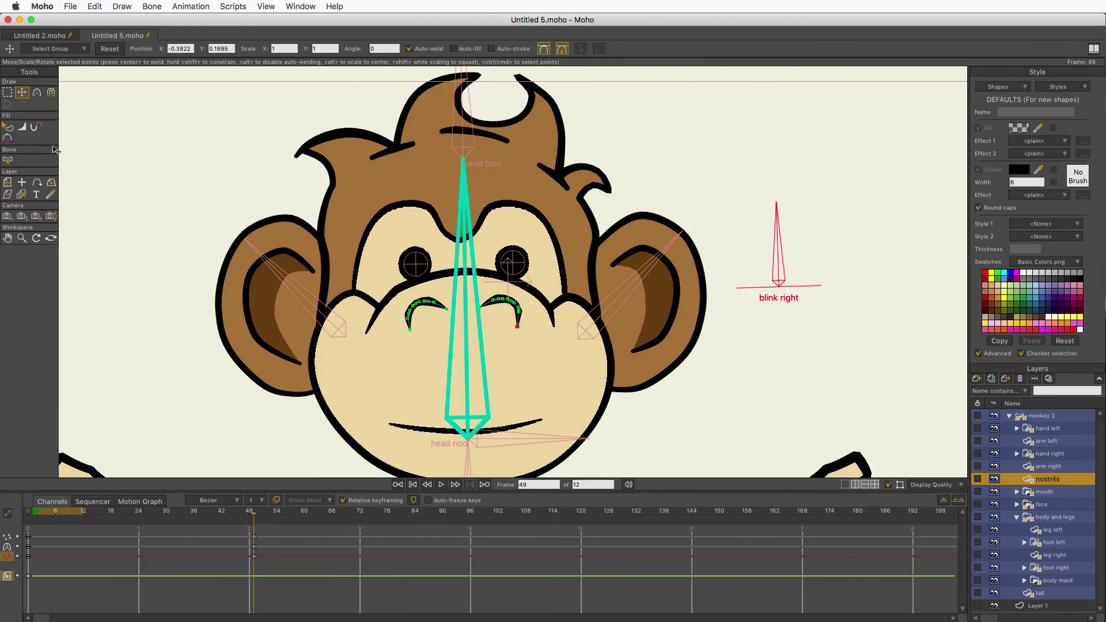
# - Select the whole left nostril curve, move it down to the edge of the face with Transform Points, and reset its points
pyautogui.press('g')
pyautogui.doubleClick(437, 303)
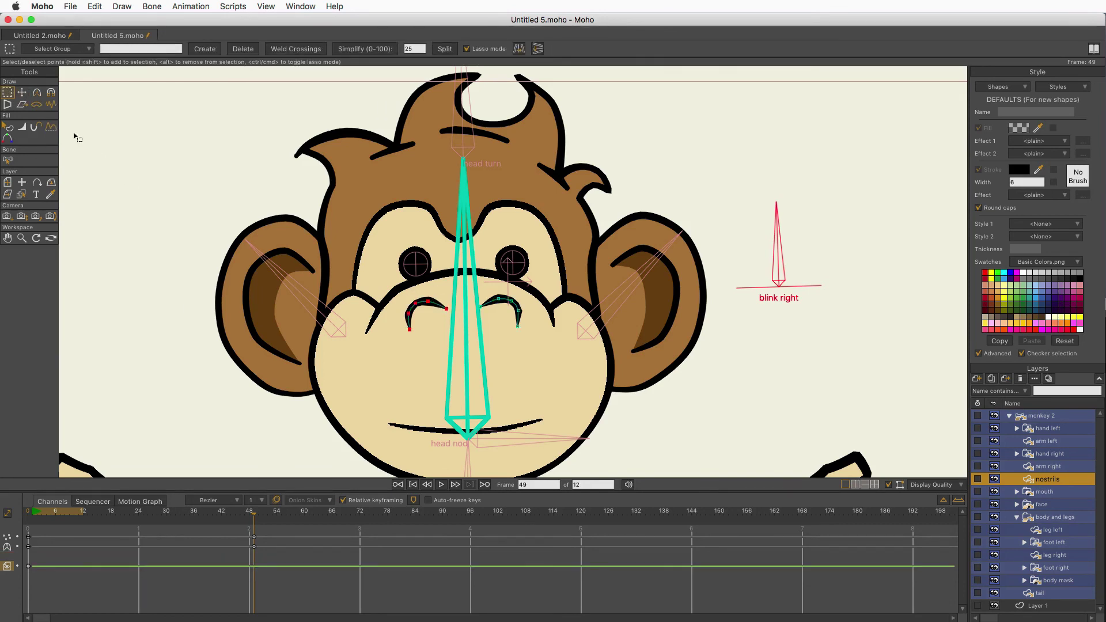
pyautogui.press('t')
pyautogui.moveTo(440, 312); pyautogui.dragTo(331, 410)
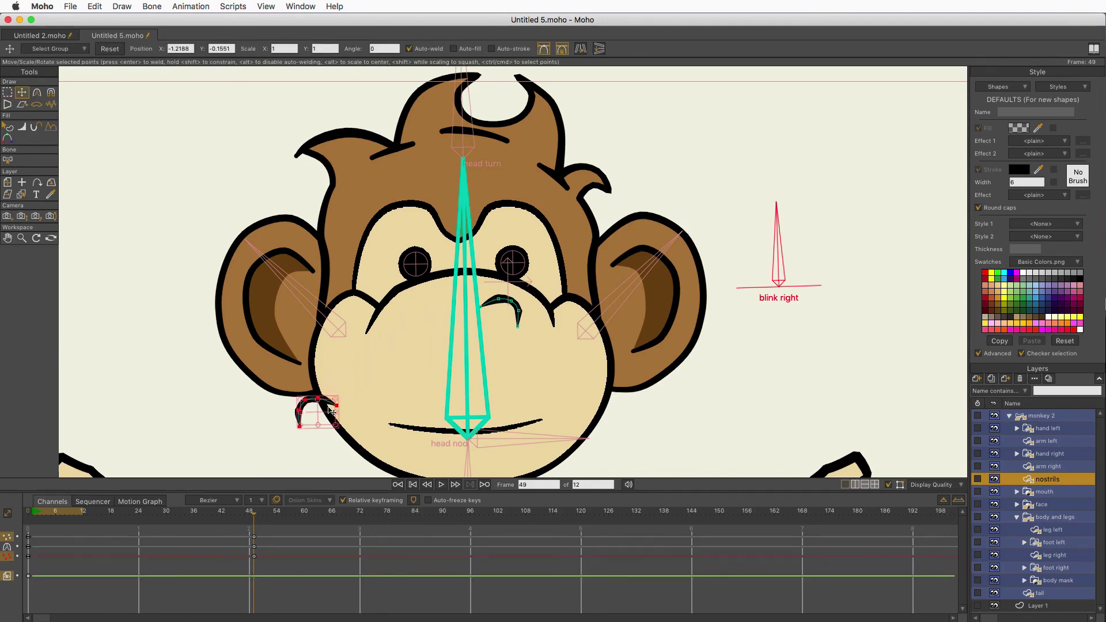
pyautogui.click(110, 48)
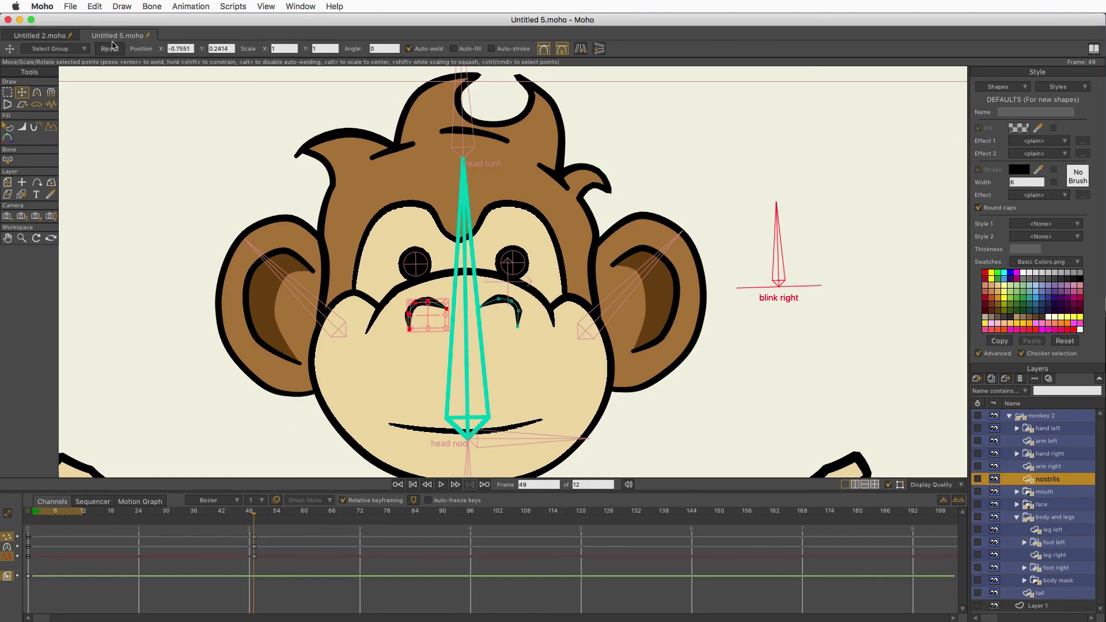